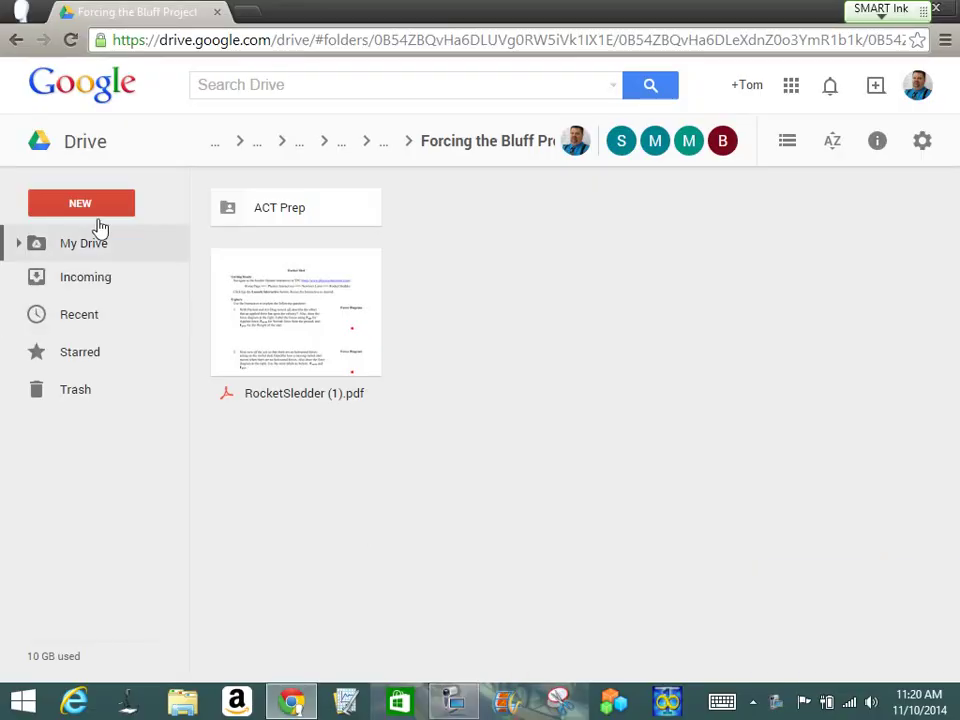
Create a new blank Google Drawings document from the Drive folder's New menu
{"action": "left_click", "coordinate": [96, 204]}
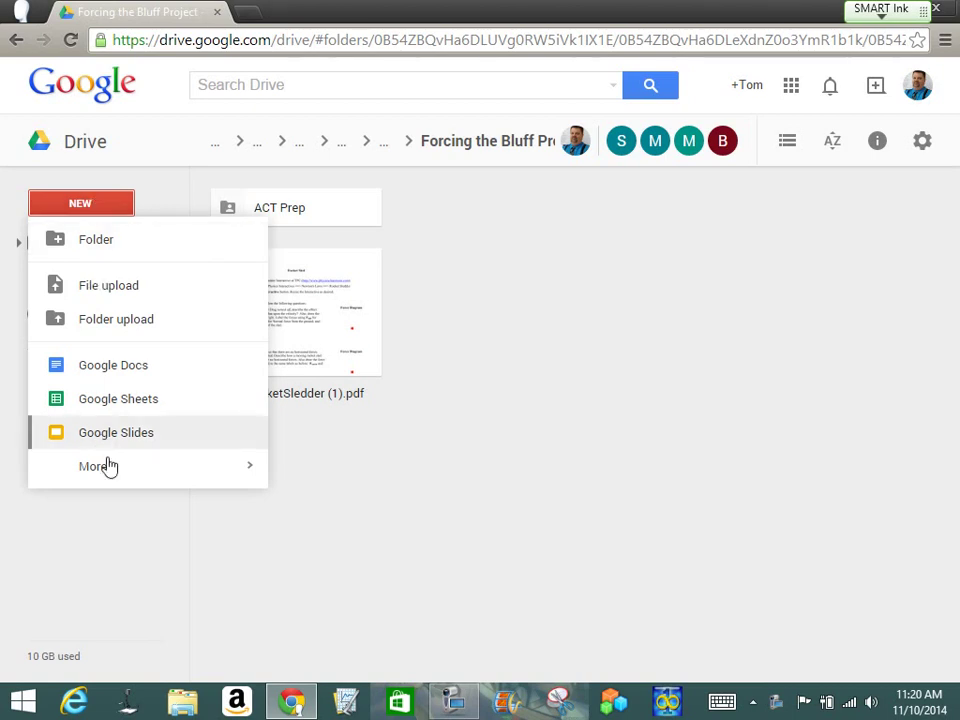
{"action": "mouse_move", "coordinate": [114, 470]}
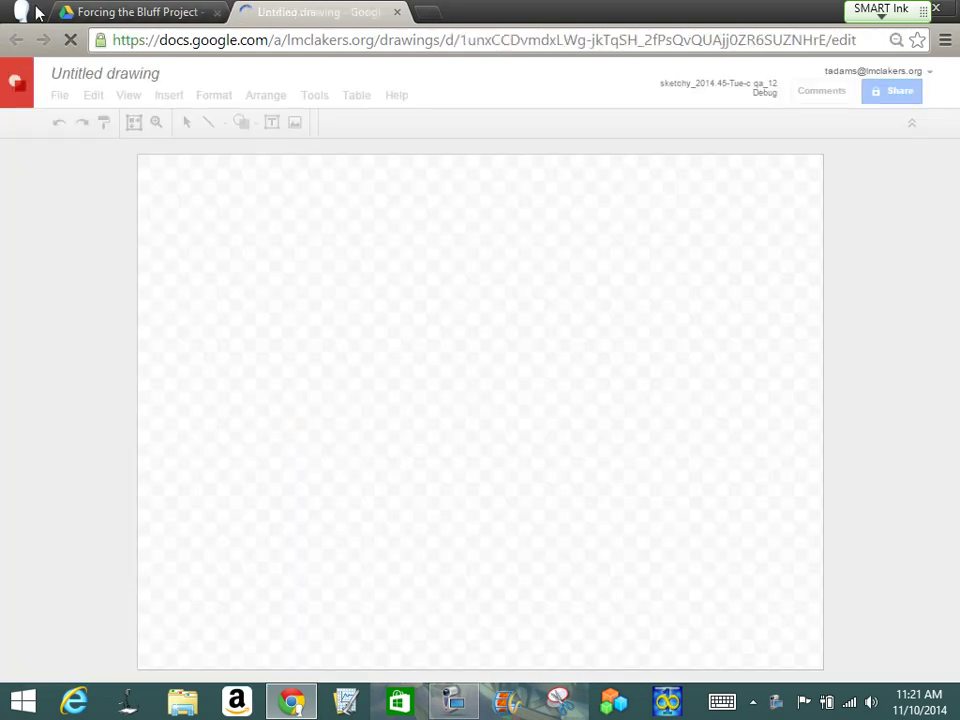
Rename the untitled drawing to 'Free Body Diagram'
{"action": "left_click", "coordinate": [98, 76]}
{"action": "type", "text": "Fre"}
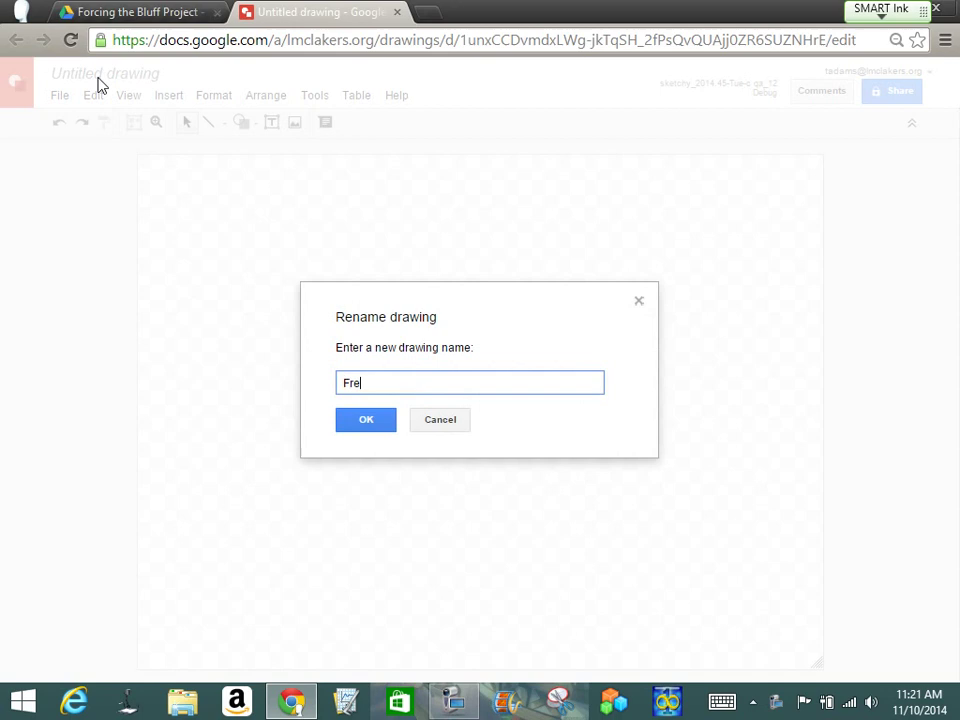
{"action": "type", "text": "e Body Diagram"}
{"action": "left_click", "coordinate": [372, 422]}
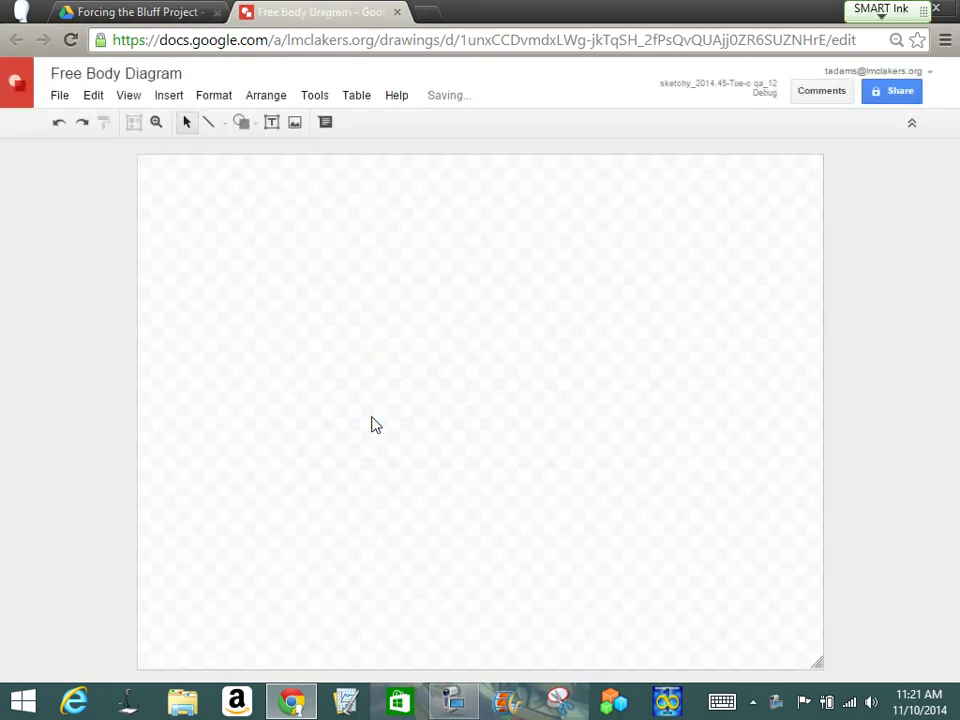
Draw an orange-filled right triangle as the incline and move it lower and right on the page
{"action": "left_click", "coordinate": [242, 122]}
{"action": "mouse_move", "coordinate": [263, 160]}
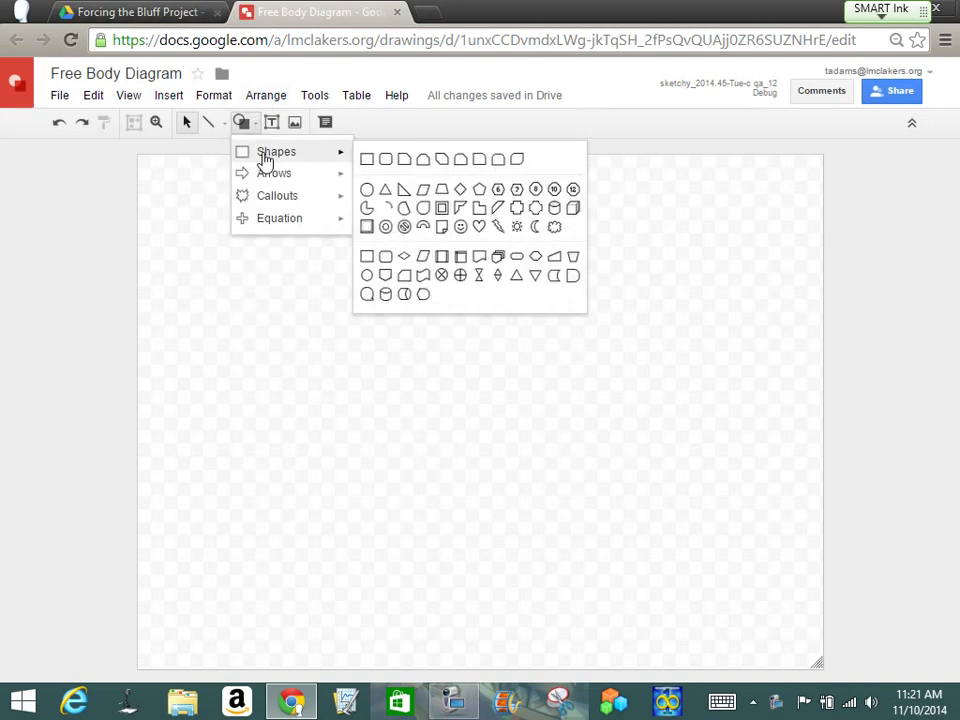
{"action": "left_click", "coordinate": [408, 190]}
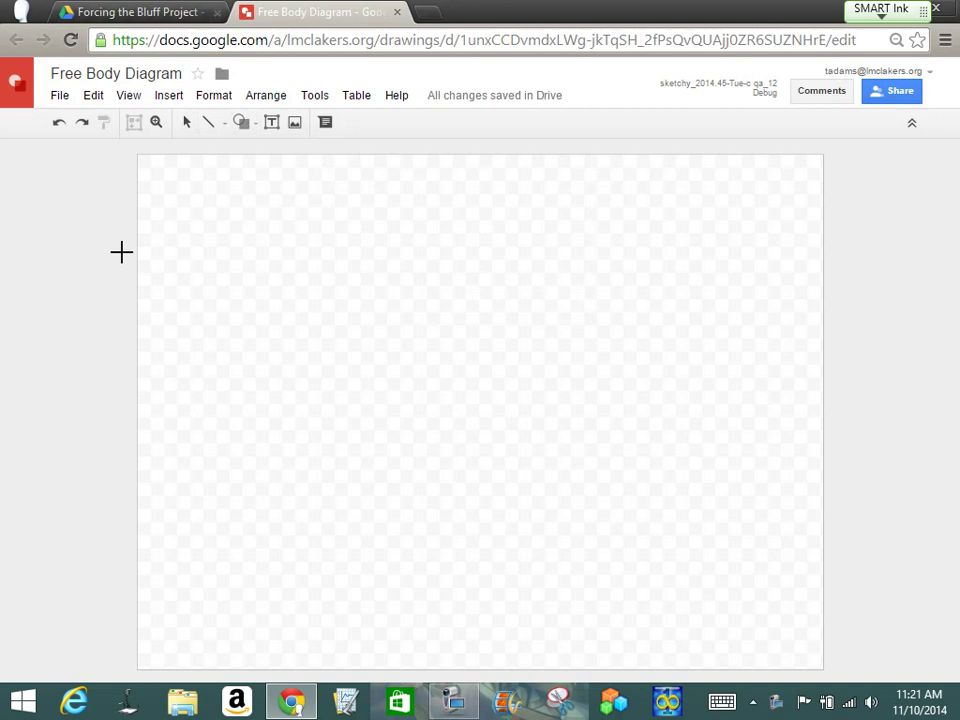
{"action": "left_click_drag", "start_coordinate": [191, 209], "coordinate": [364, 289]}
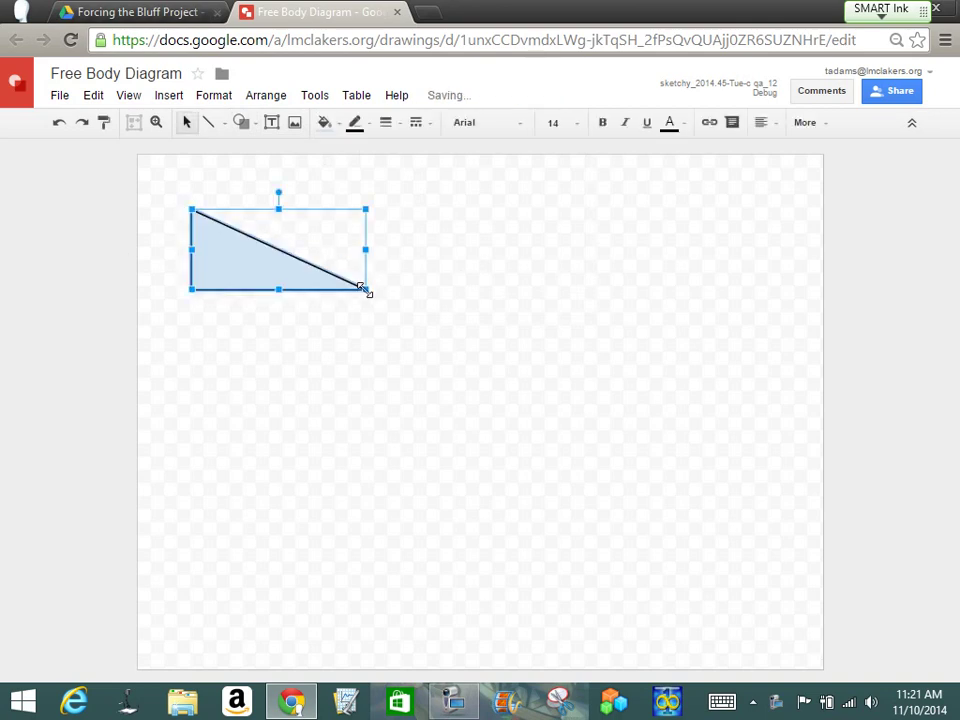
{"action": "left_click", "coordinate": [324, 122]}
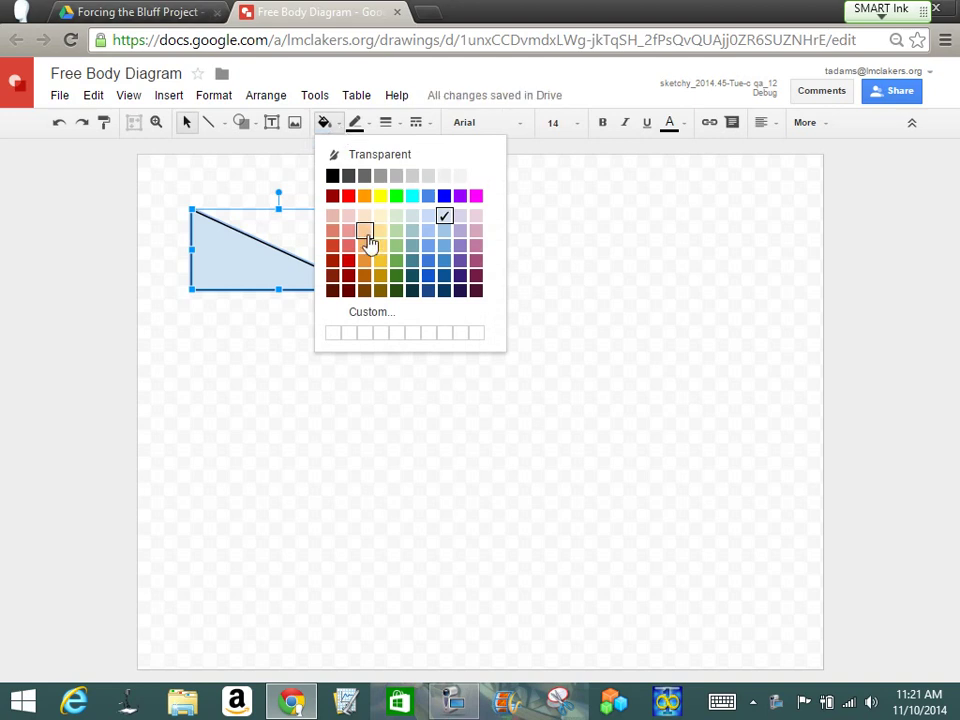
{"action": "left_click", "coordinate": [364, 196]}
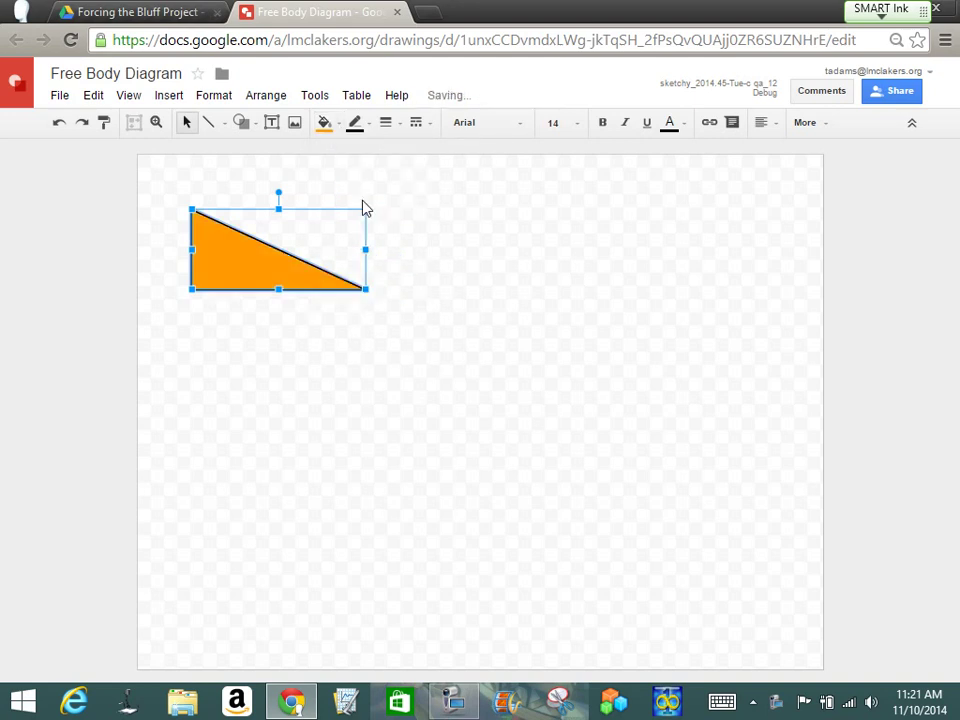
{"action": "left_click_drag", "start_coordinate": [249, 270], "coordinate": [304, 401]}
{"action": "left_click", "coordinate": [559, 324]}
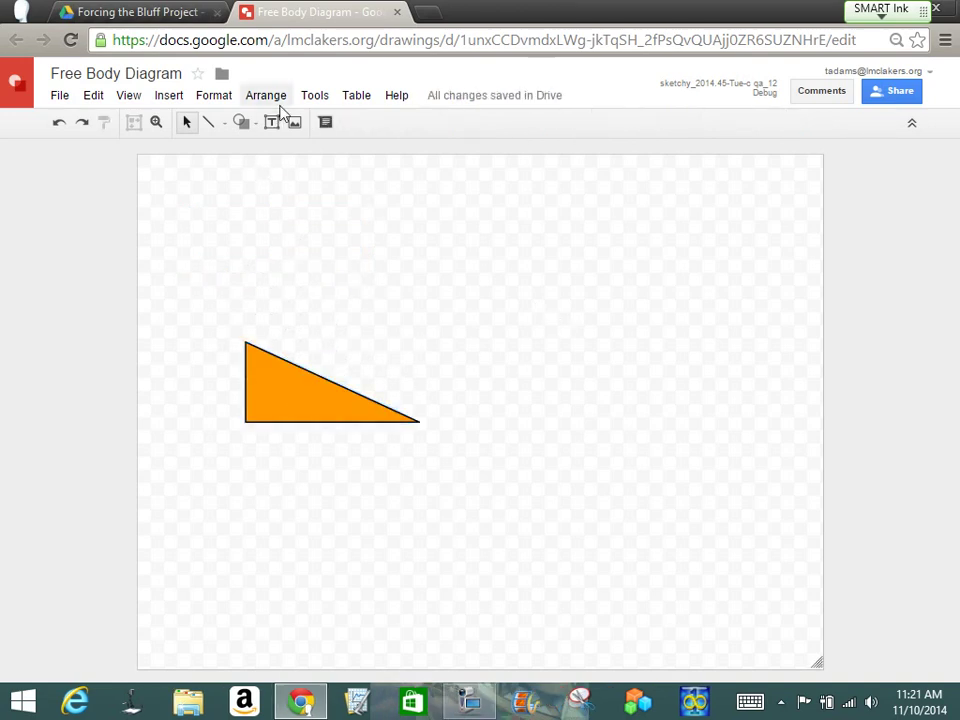
Draw a small red-filled rectangle above the orange triangle as the cart body
{"action": "left_click", "coordinate": [240, 122]}
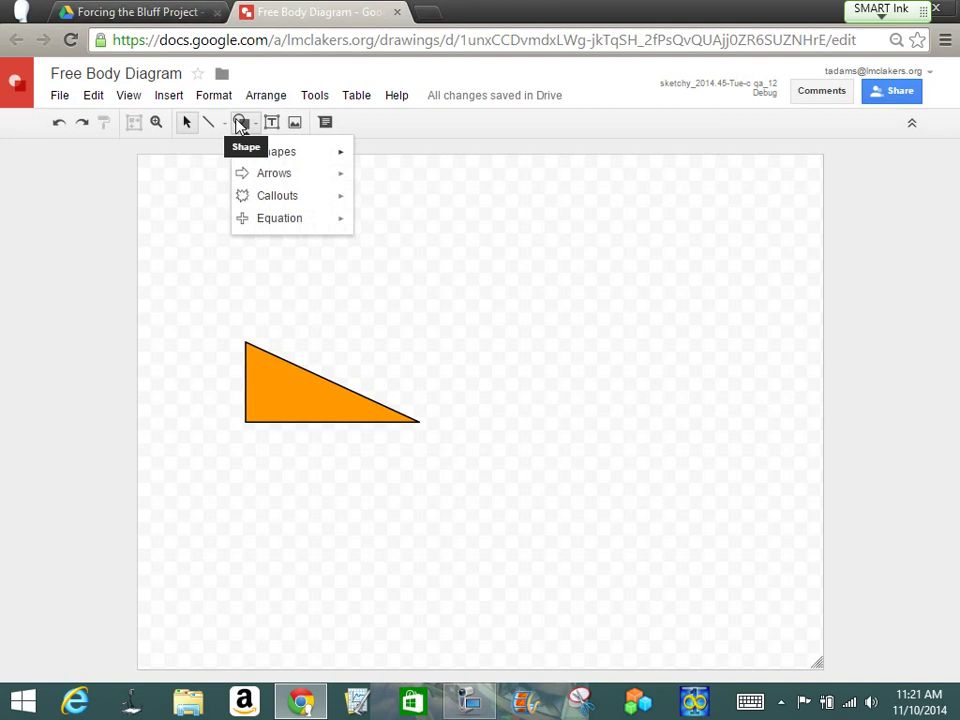
{"action": "mouse_move", "coordinate": [262, 155]}
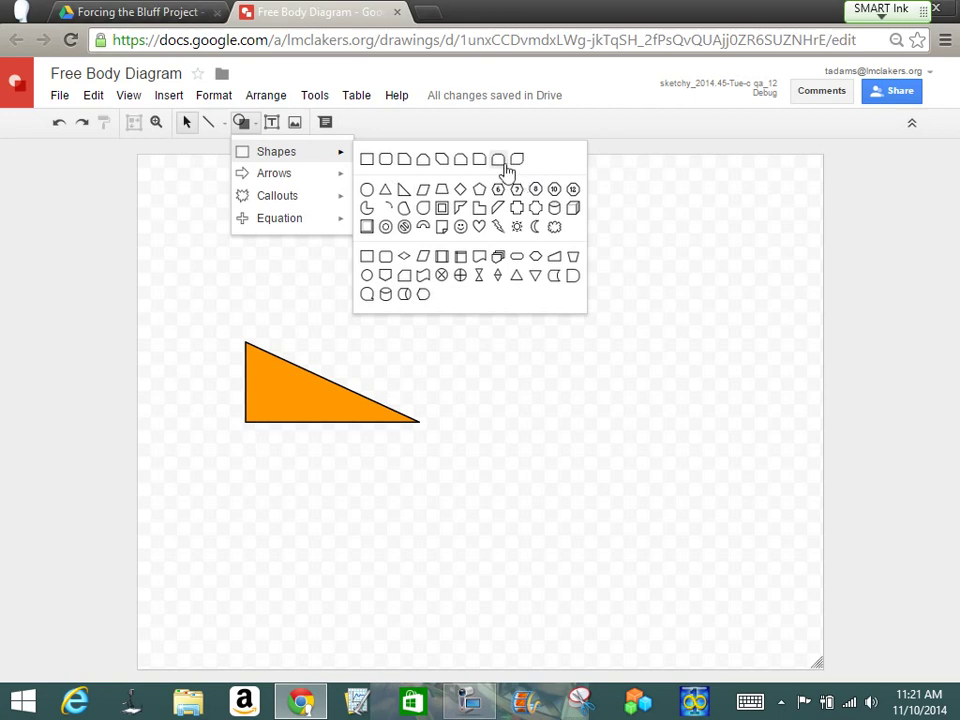
{"action": "left_click", "coordinate": [368, 159]}
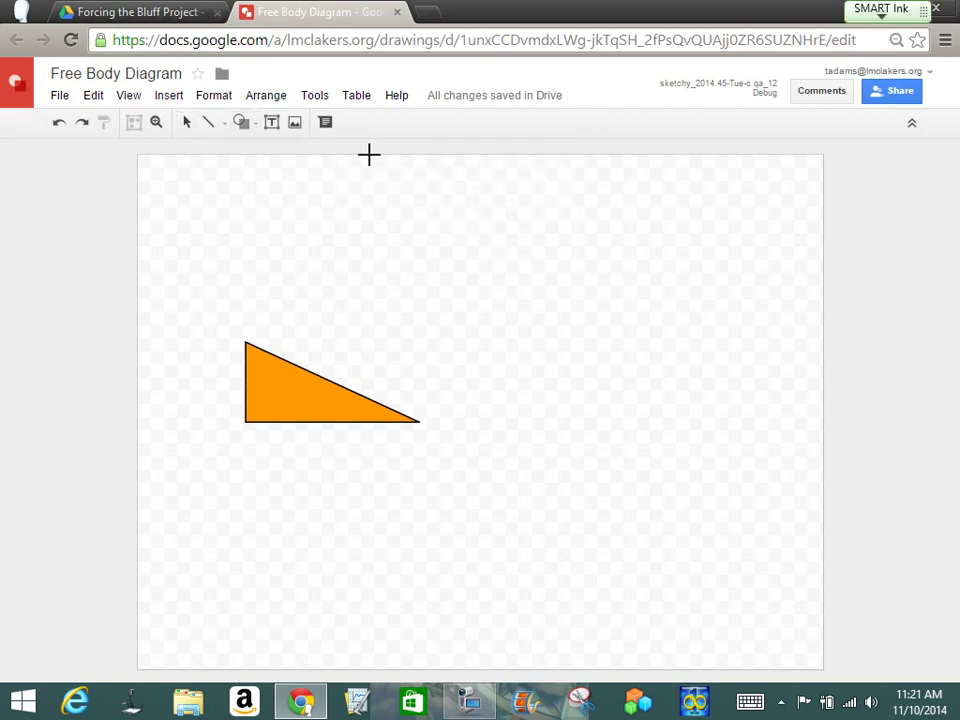
{"action": "left_click_drag", "start_coordinate": [328, 233], "coordinate": [408, 285]}
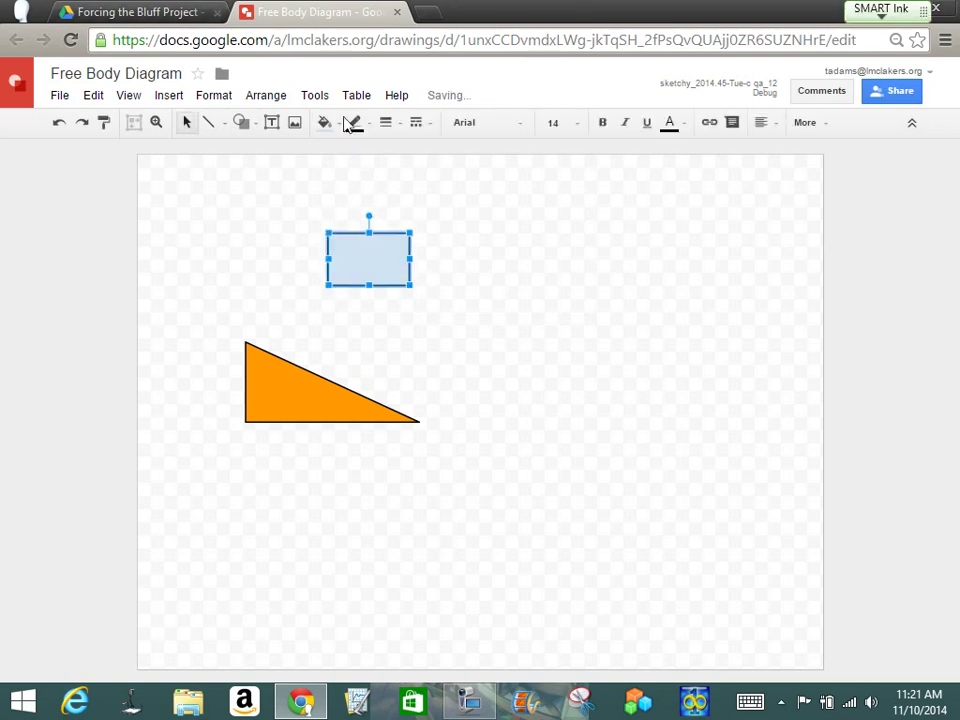
{"action": "left_click", "coordinate": [326, 122]}
{"action": "left_click", "coordinate": [348, 196]}
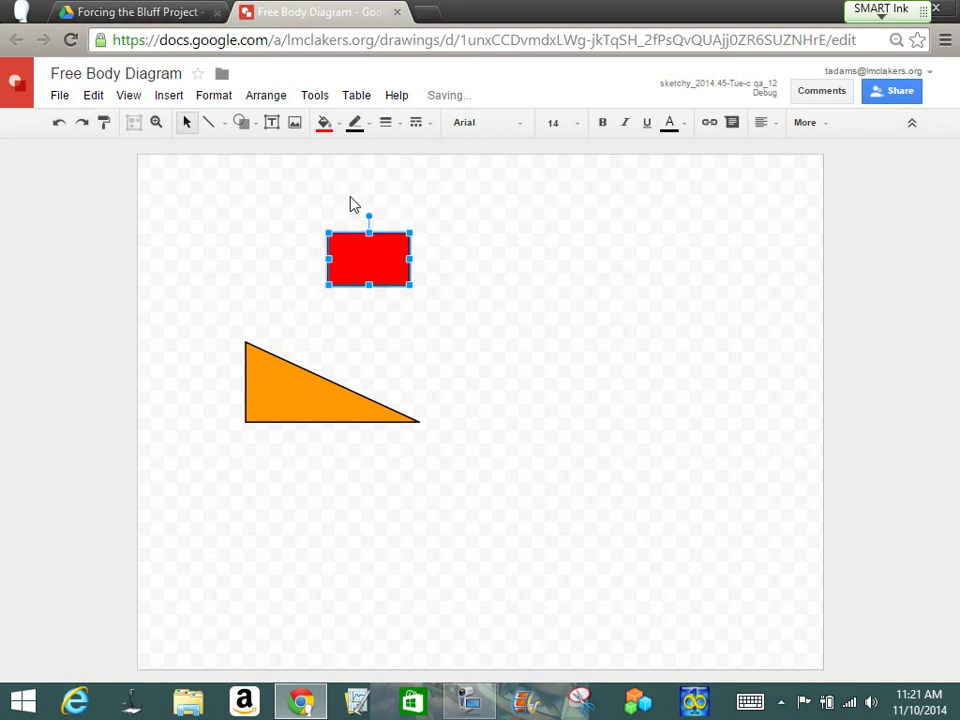
{"action": "left_click", "coordinate": [501, 291]}
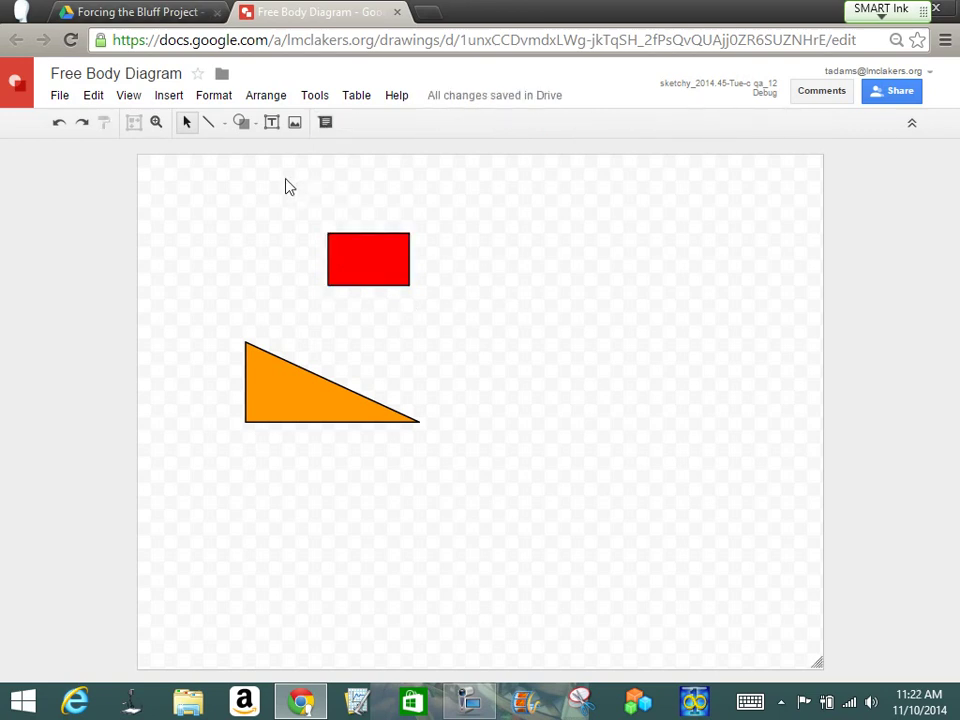
Draw a small dark purple oval just right of the red rectangle
{"action": "left_click", "coordinate": [240, 122]}
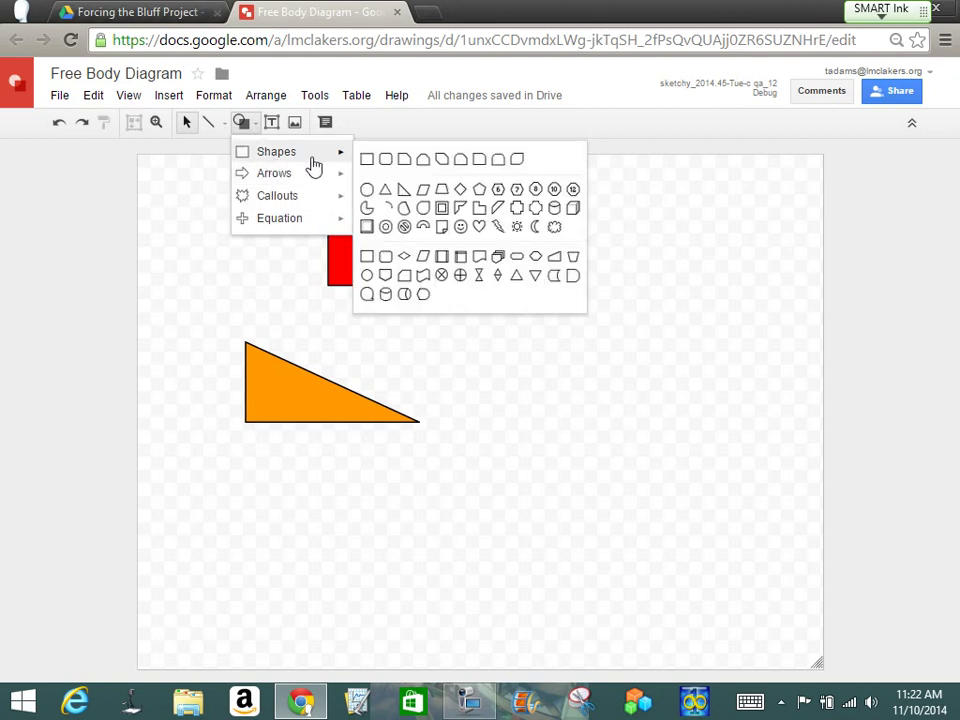
{"action": "left_click", "coordinate": [368, 189]}
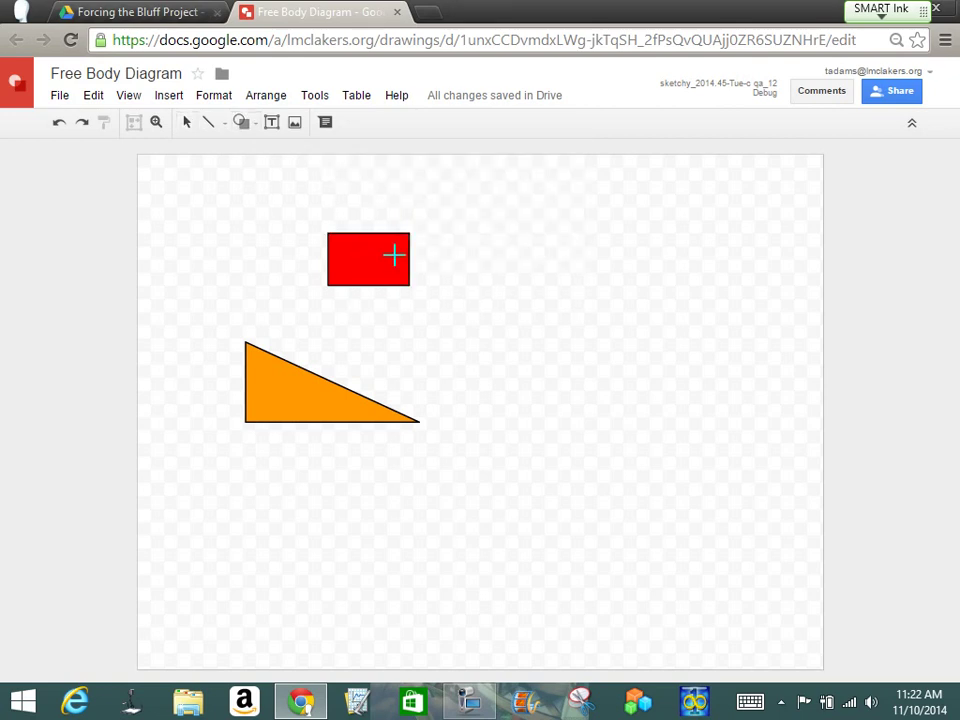
{"action": "left_click_drag", "start_coordinate": [458, 240], "coordinate": [488, 274]}
{"action": "left_click", "coordinate": [339, 126]}
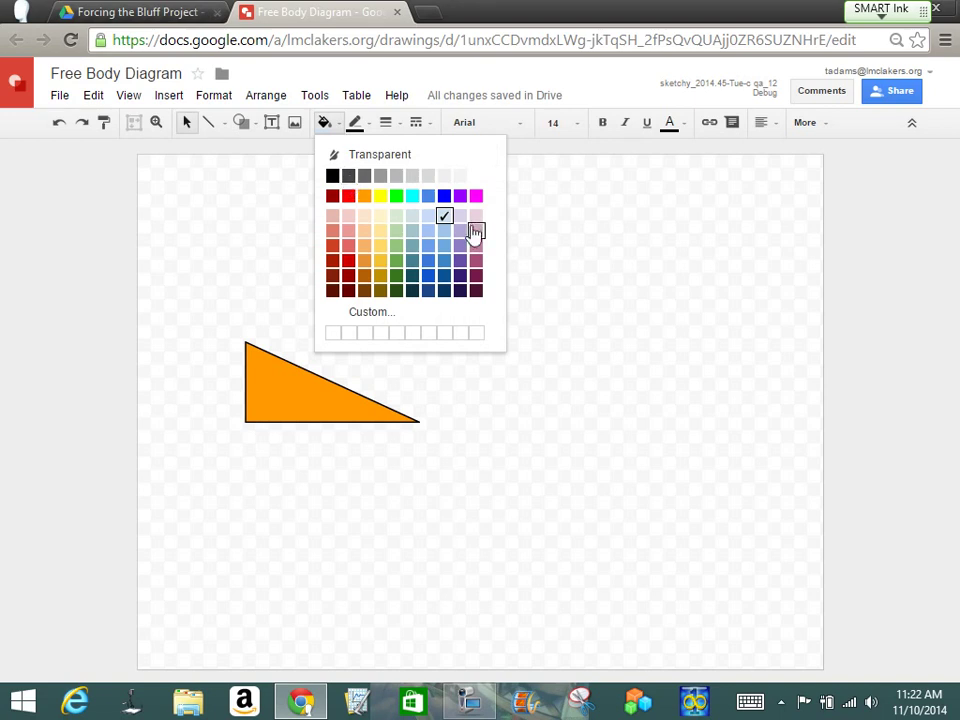
{"action": "left_click", "coordinate": [476, 277]}
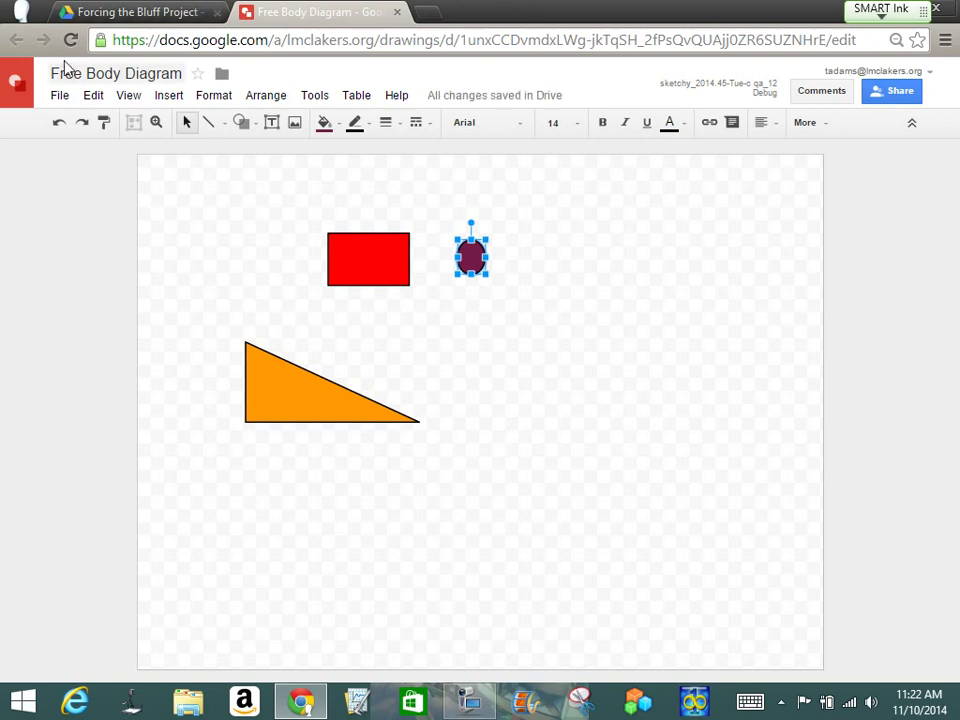
{"action": "left_click", "coordinate": [93, 96]}
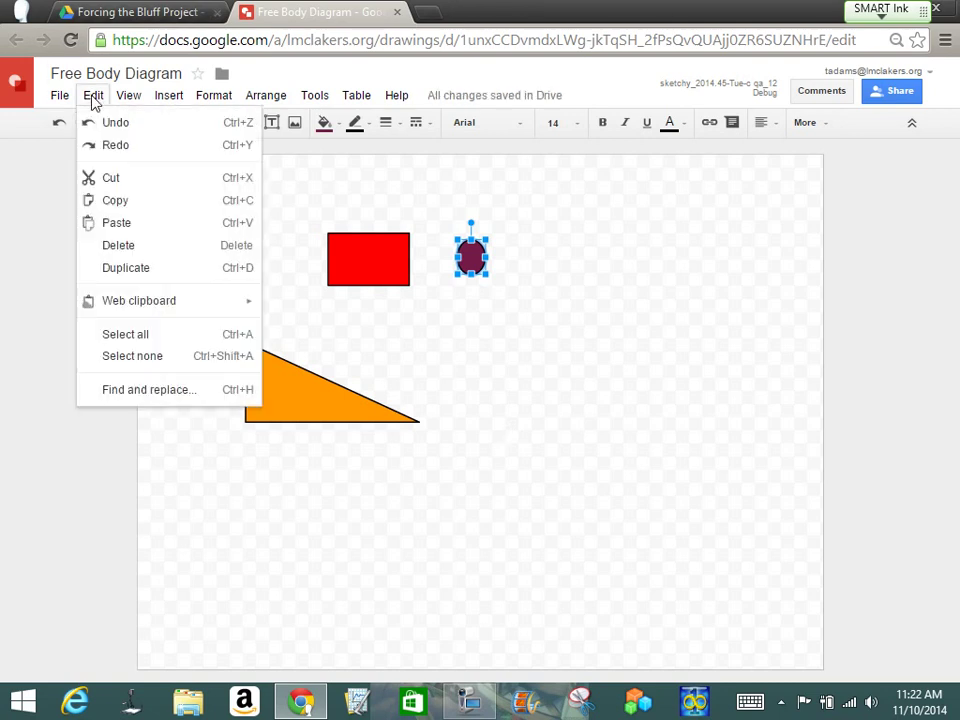
Duplicate the purple oval and place the two ovals at the rectangle's lower left and right as wheels
{"action": "left_click", "coordinate": [134, 270]}
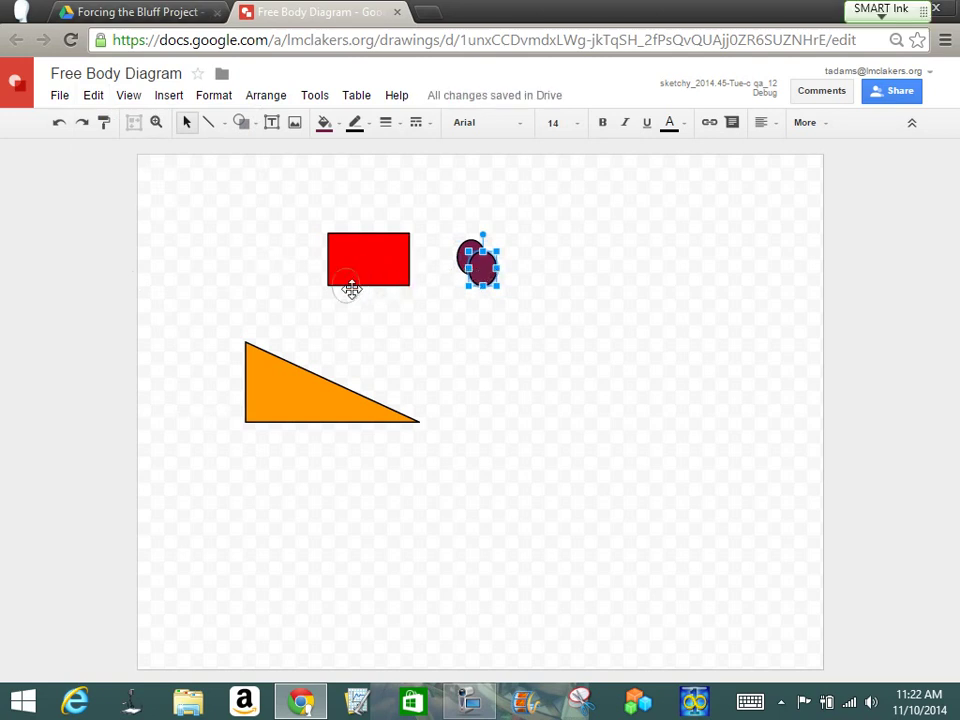
{"action": "left_click_drag", "start_coordinate": [482, 265], "coordinate": [347, 284]}
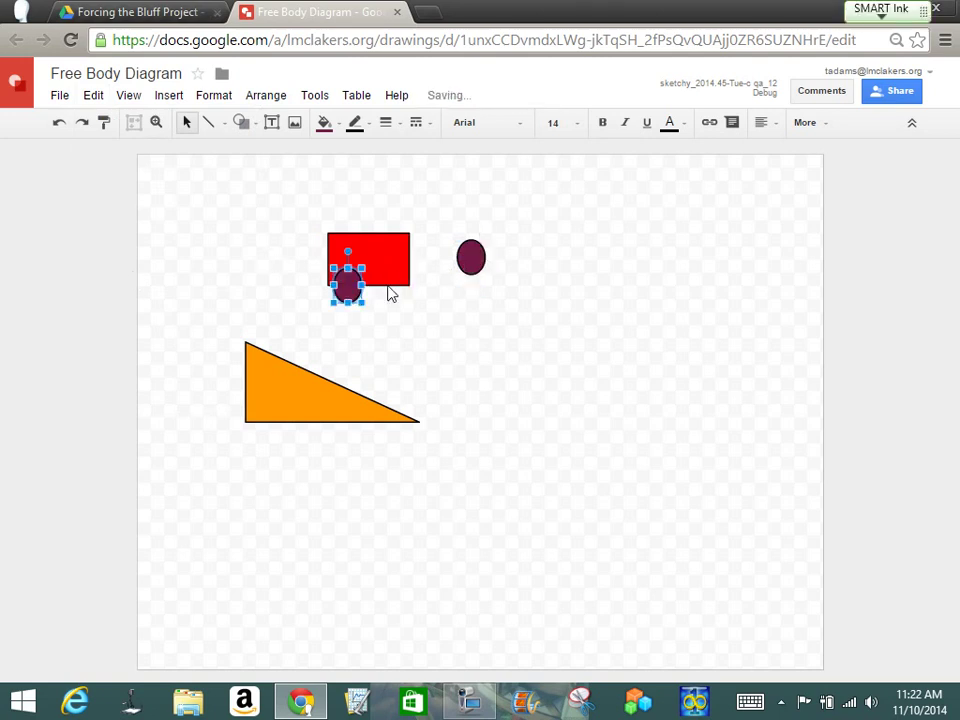
{"action": "left_click", "coordinate": [478, 258]}
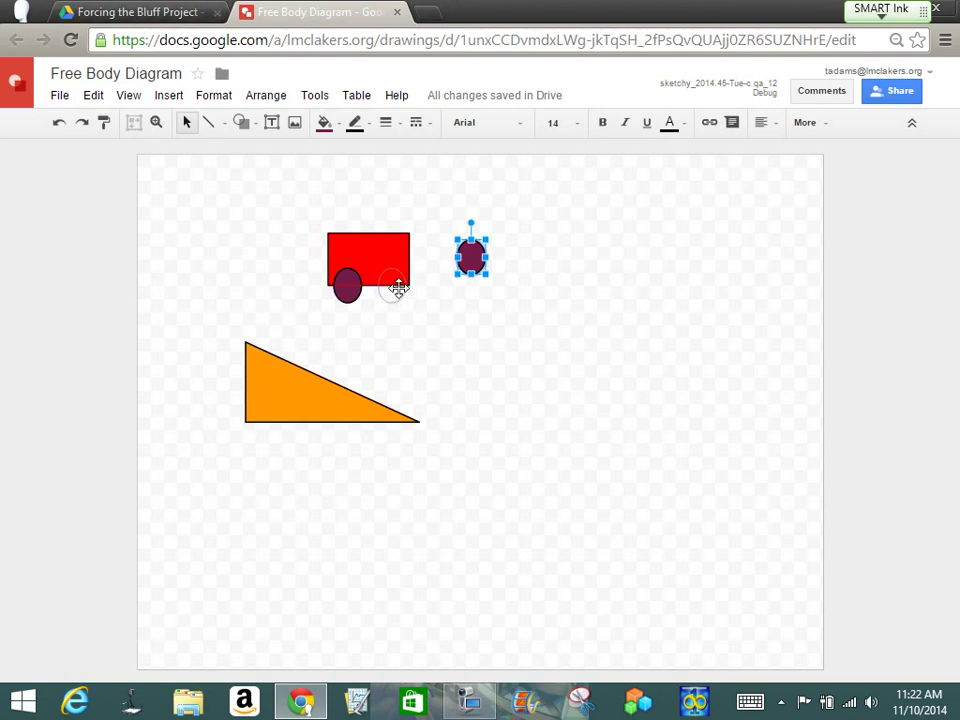
{"action": "left_click_drag", "start_coordinate": [398, 288], "coordinate": [396, 287]}
{"action": "left_click", "coordinate": [531, 302]}
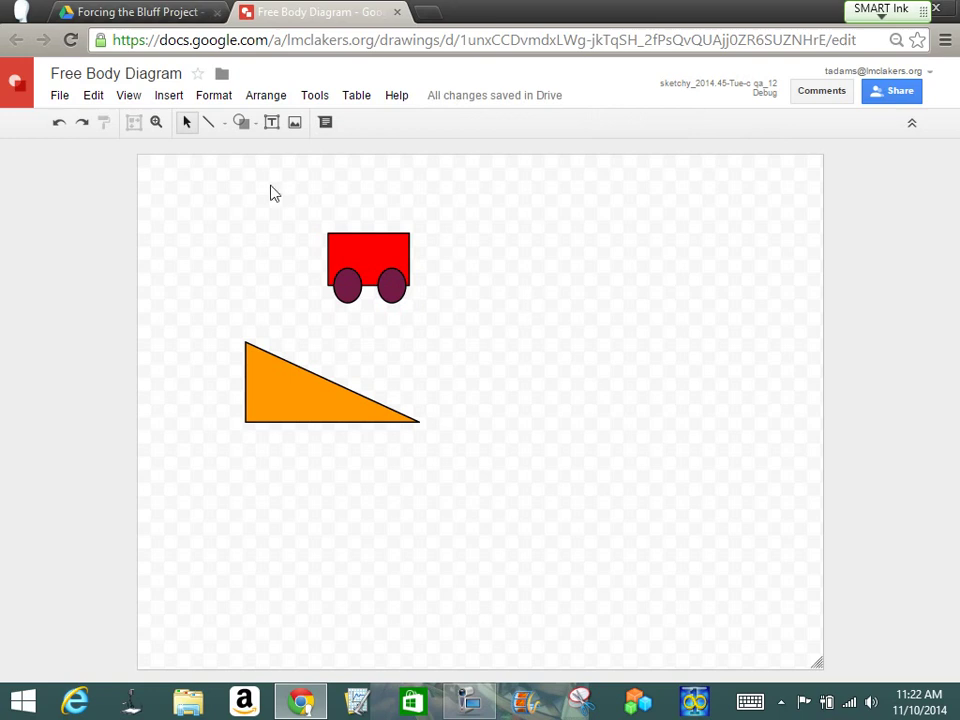
Box-select the red rectangle and both purple wheels and group them into one cart object
{"action": "left_click_drag", "start_coordinate": [272, 187], "coordinate": [508, 332]}
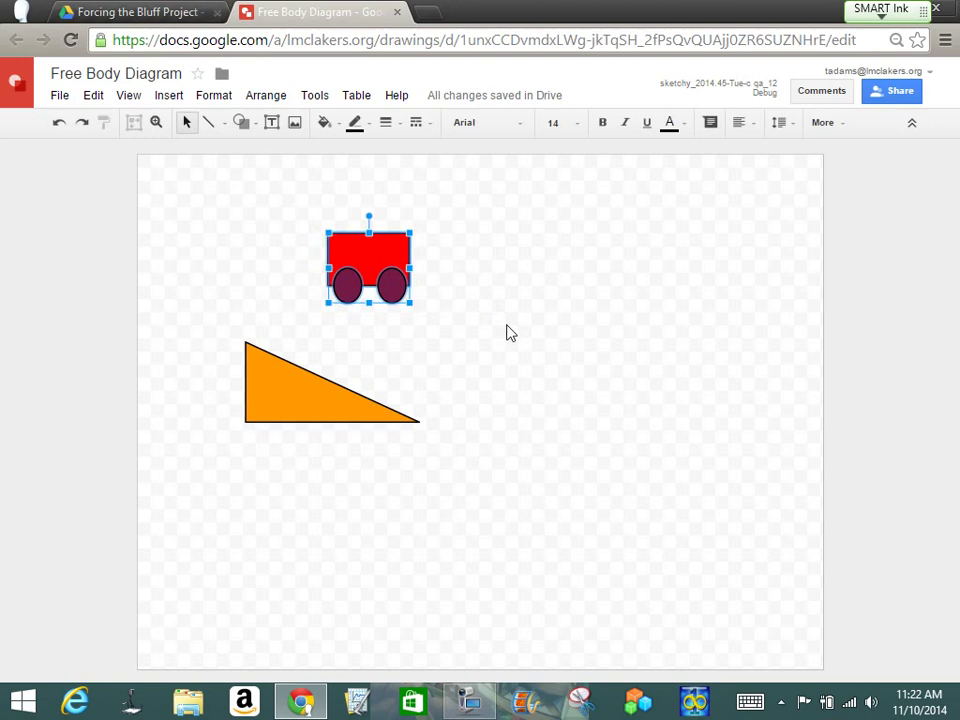
{"action": "left_click", "coordinate": [268, 97]}
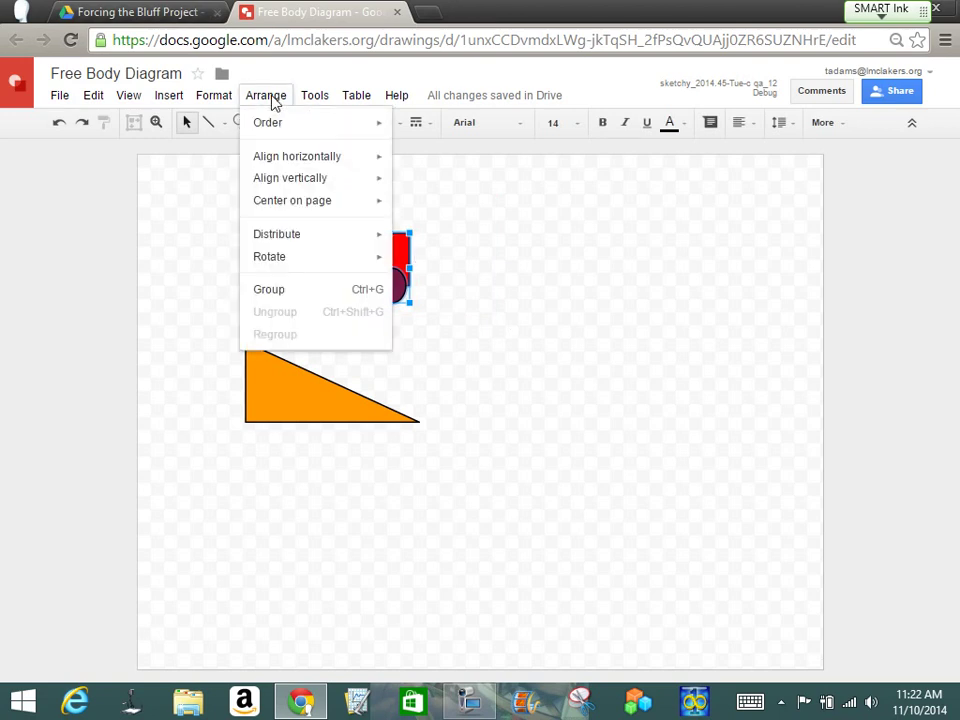
{"action": "left_click", "coordinate": [304, 290]}
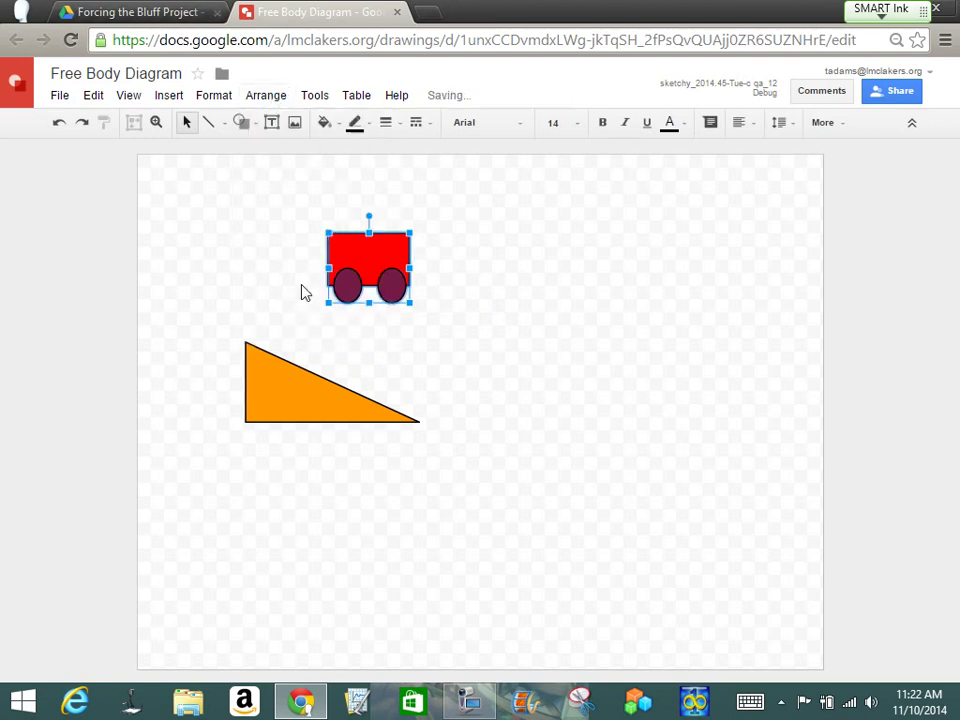
{"action": "left_click", "coordinate": [648, 318]}
{"action": "left_click", "coordinate": [385, 262]}
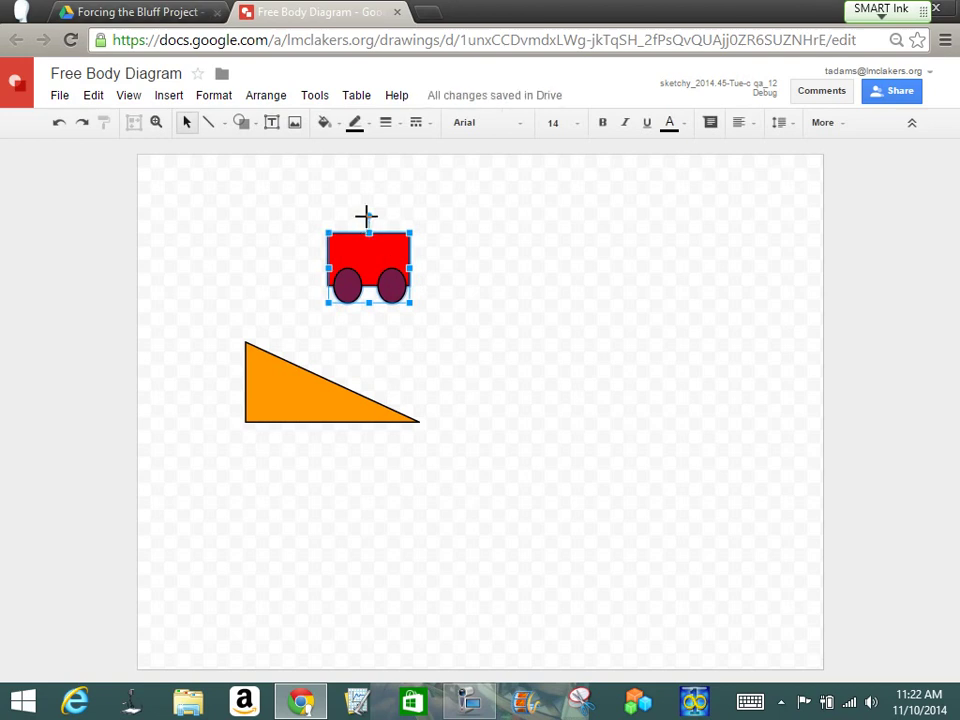
Rotate the cart about 20° to match the slope and slide it onto the ramp
{"action": "left_click_drag", "start_coordinate": [371, 216], "coordinate": [356, 320]}
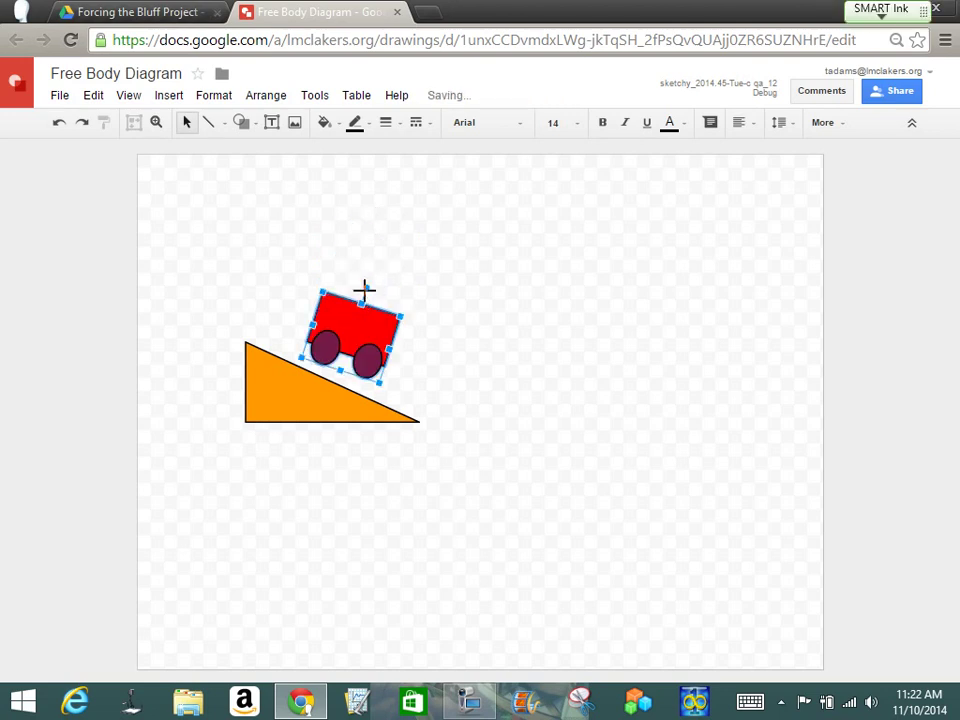
{"action": "left_click_drag", "start_coordinate": [365, 288], "coordinate": [371, 291]}
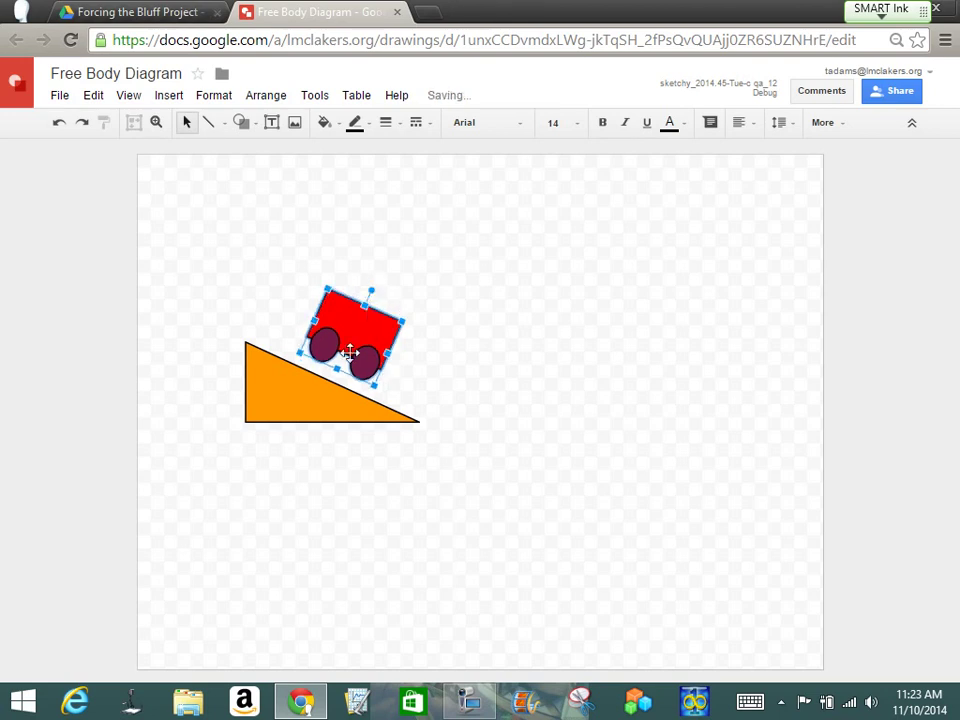
{"action": "left_click_drag", "start_coordinate": [356, 346], "coordinate": [356, 354]}
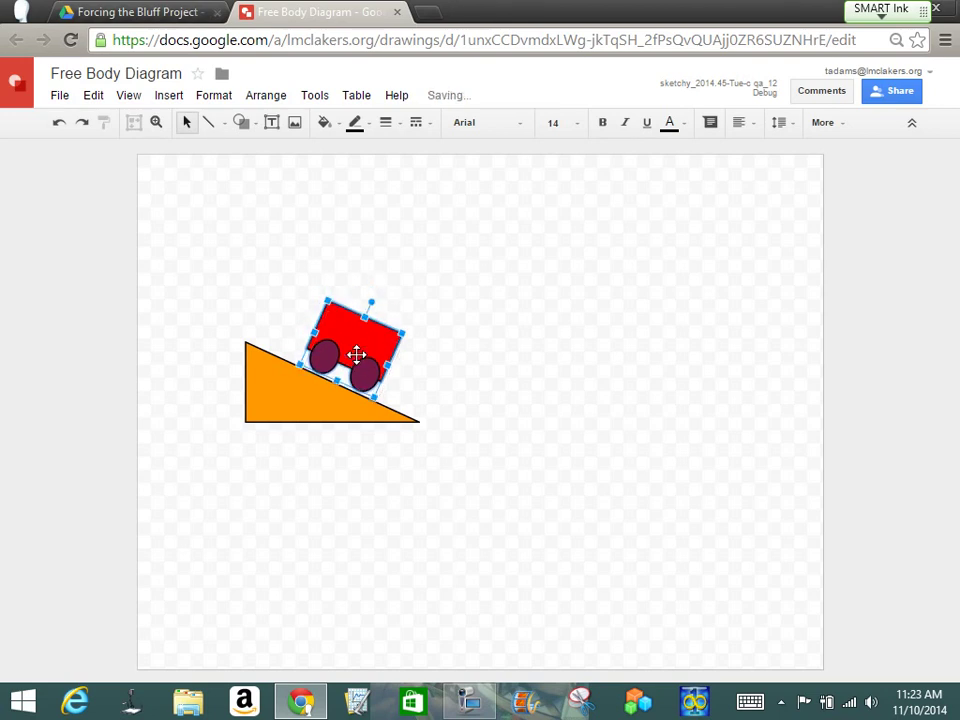
{"action": "left_click", "coordinate": [503, 379]}
Enlarge the orange incline taller and wider to the left, then reseat the cart on its slope
{"action": "left_click", "coordinate": [329, 401]}
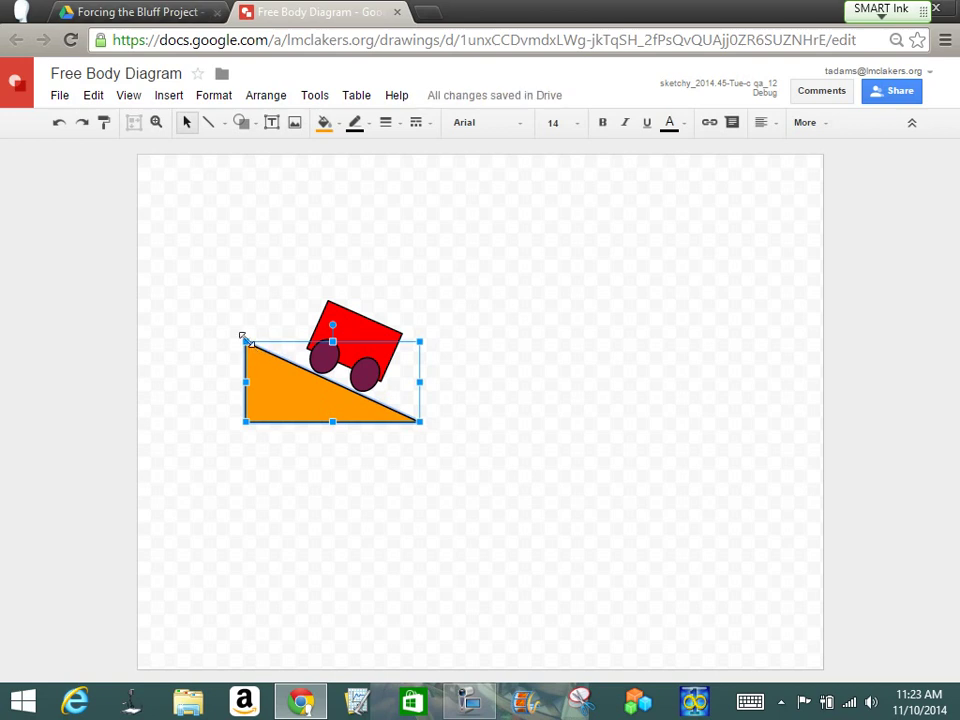
{"action": "left_click_drag", "start_coordinate": [245, 342], "coordinate": [192, 300]}
{"action": "left_click_drag", "start_coordinate": [364, 343], "coordinate": [377, 306]}
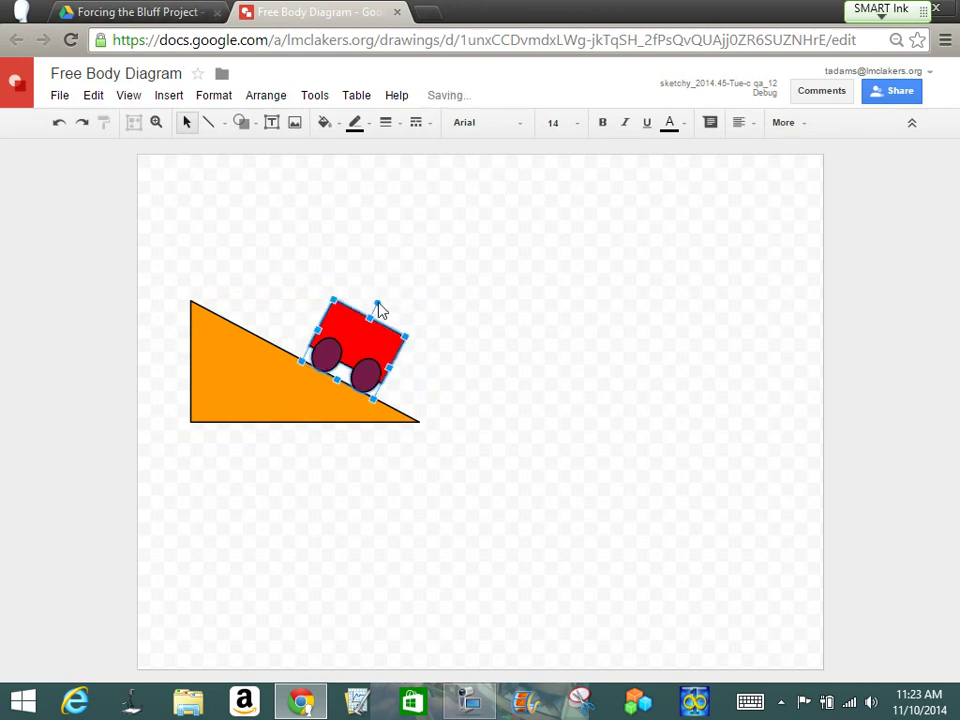
{"action": "left_click", "coordinate": [501, 319]}
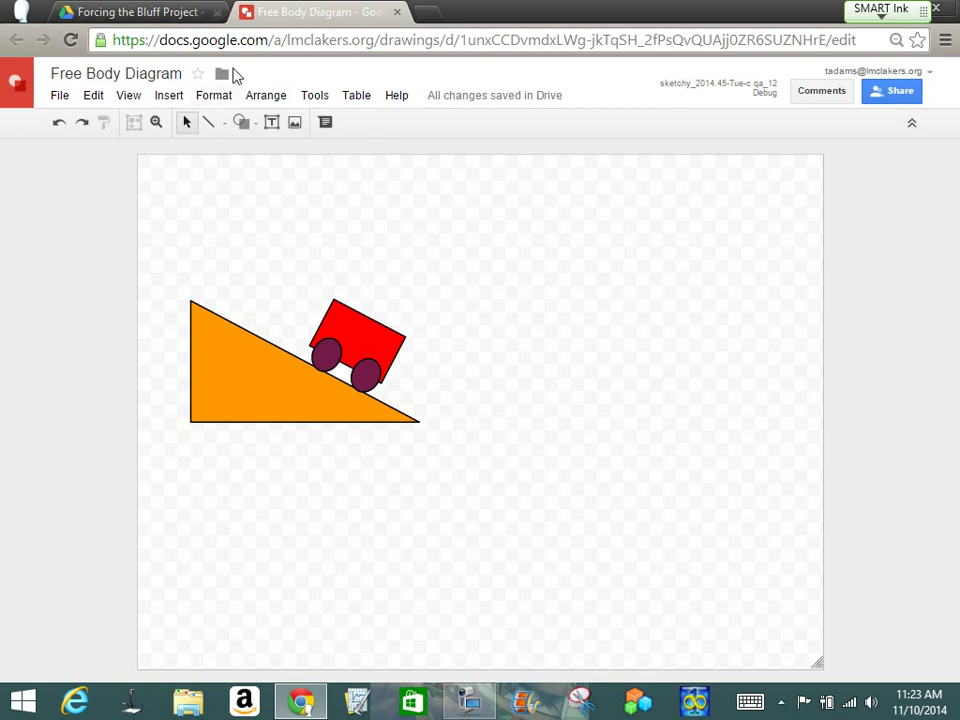
Draw a large rectangle across the top half of the page and send it behind the incline and cart
{"action": "left_click", "coordinate": [245, 122]}
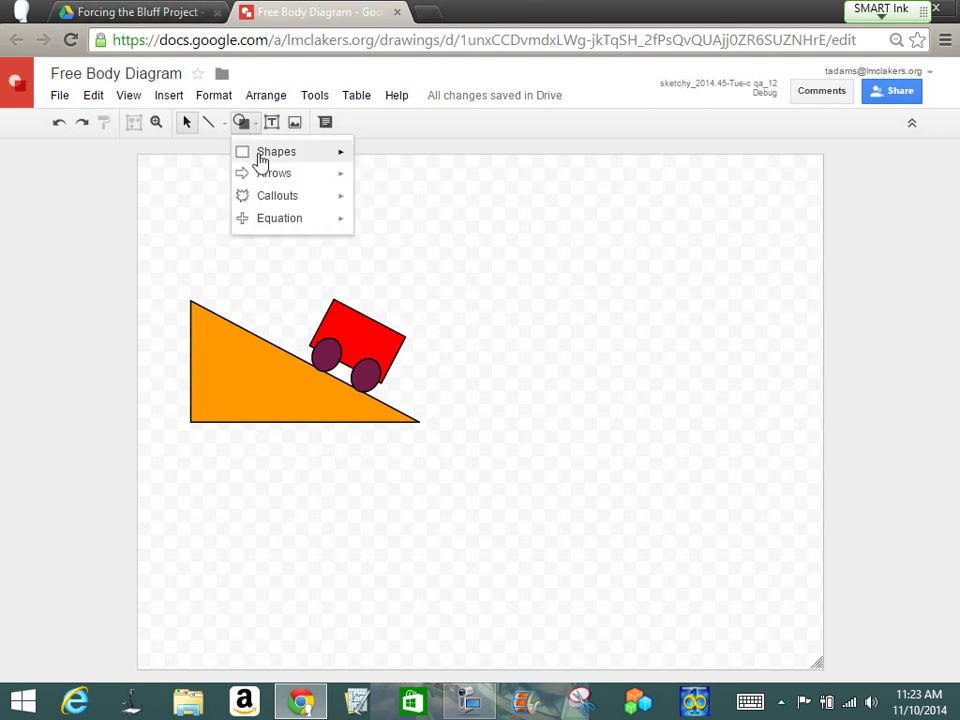
{"action": "mouse_move", "coordinate": [272, 155]}
{"action": "left_click", "coordinate": [368, 160]}
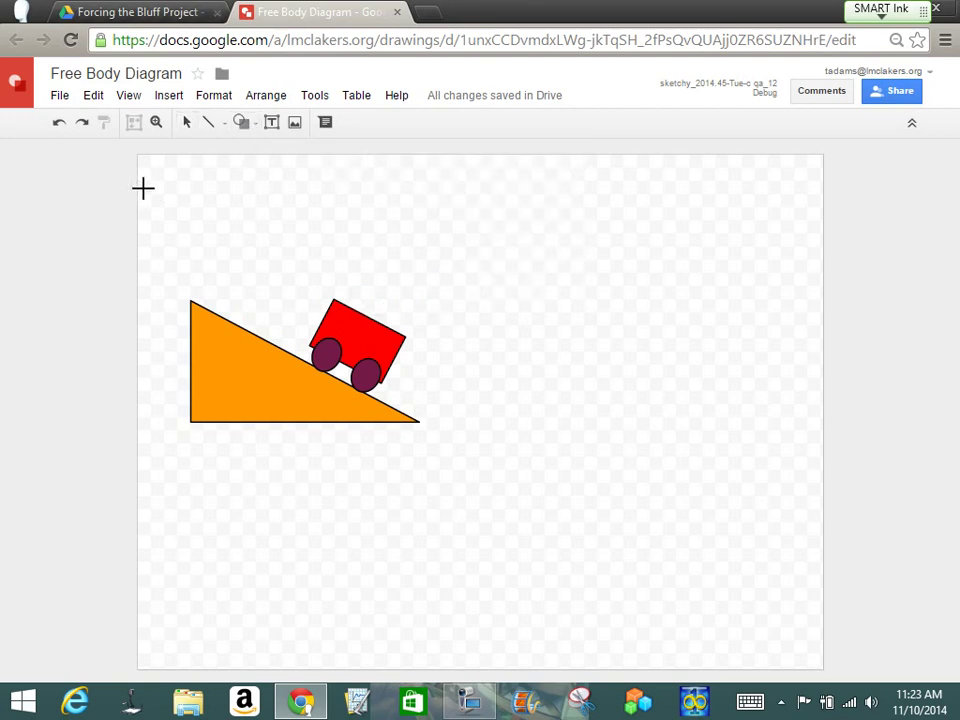
{"action": "left_click_drag", "start_coordinate": [145, 160], "coordinate": [800, 478]}
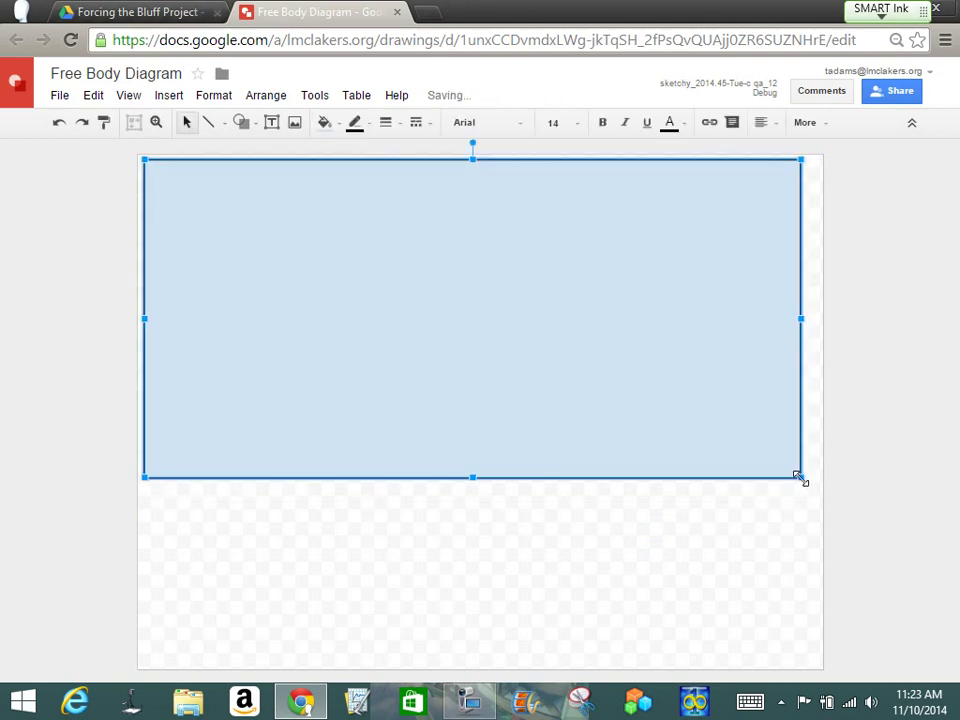
{"action": "left_click", "coordinate": [268, 97]}
{"action": "mouse_move", "coordinate": [274, 131]}
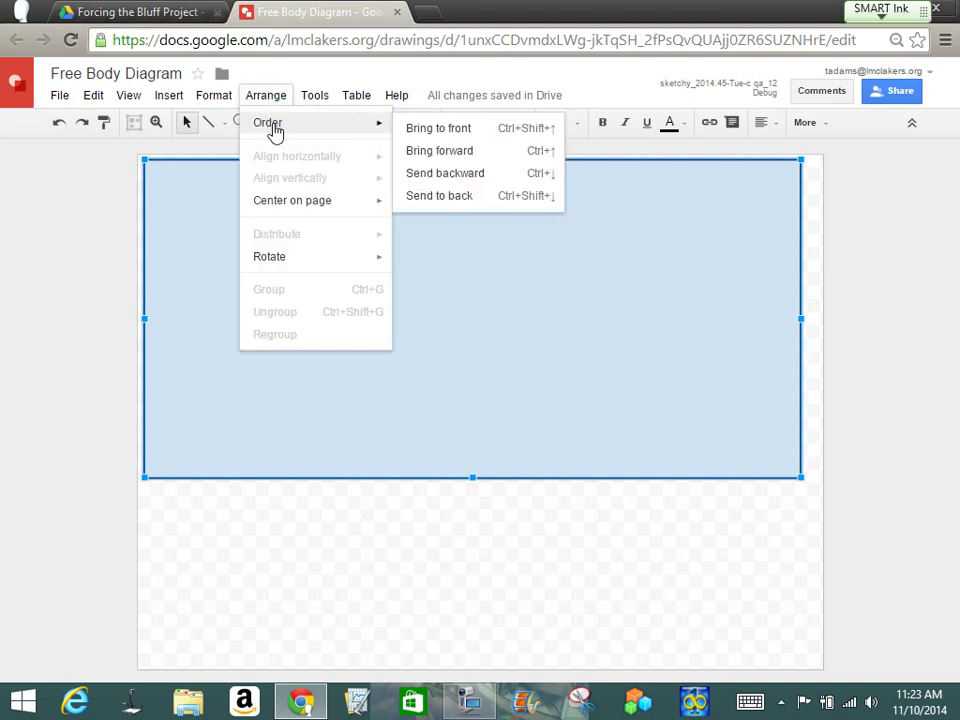
{"action": "left_click", "coordinate": [445, 195]}
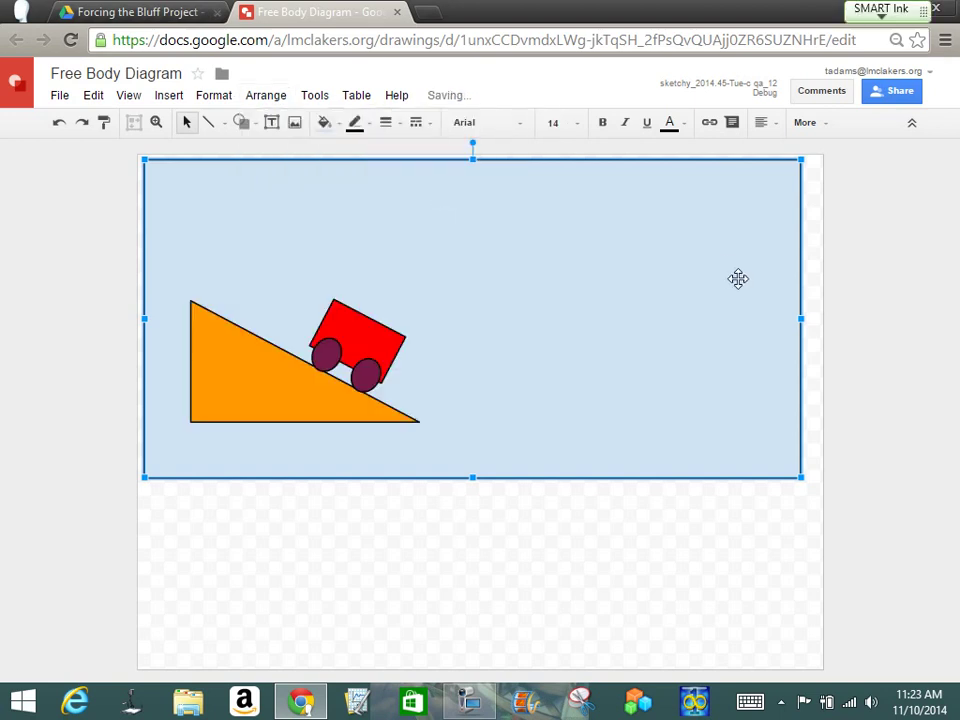
Stretch the background rectangle to the page's right edge and fill it dark blue
{"action": "left_click_drag", "start_coordinate": [805, 318], "coordinate": [815, 318]}
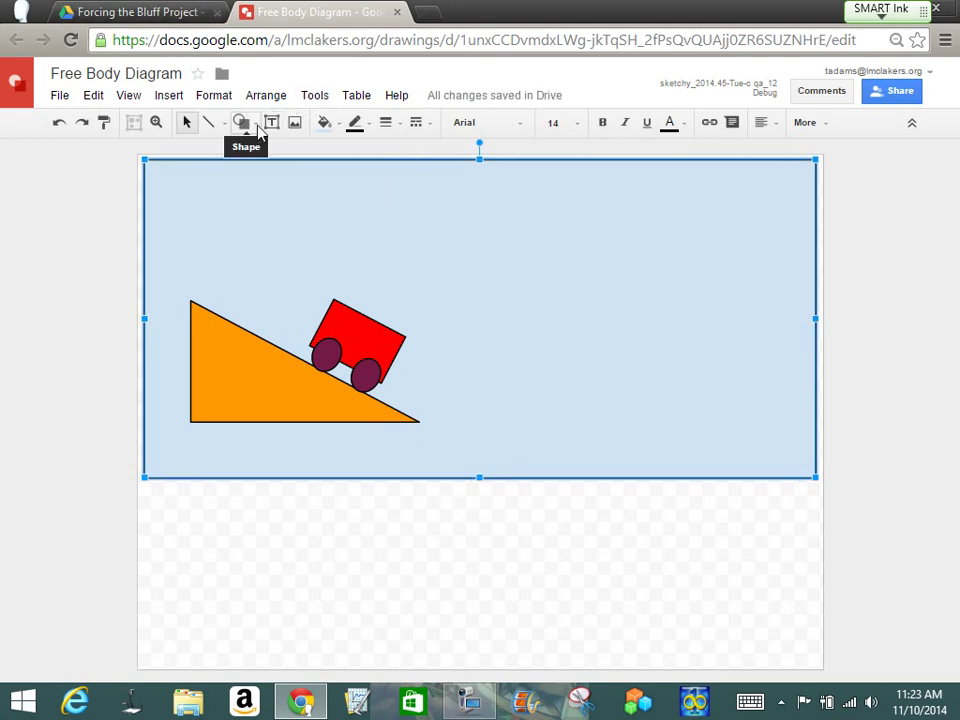
{"action": "left_click", "coordinate": [343, 131]}
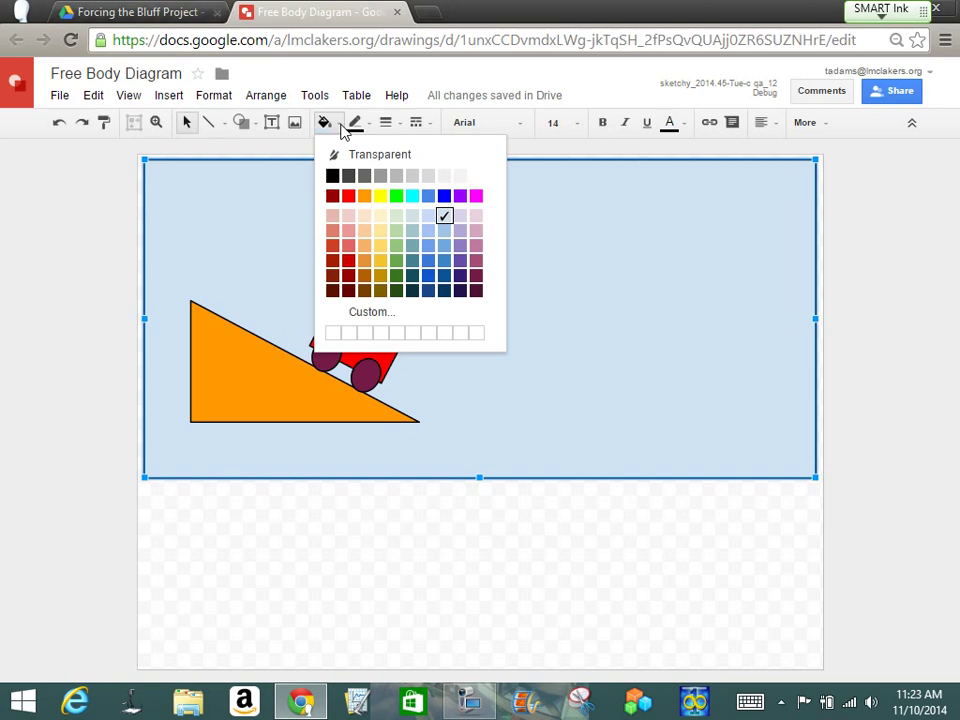
{"action": "left_click", "coordinate": [444, 291]}
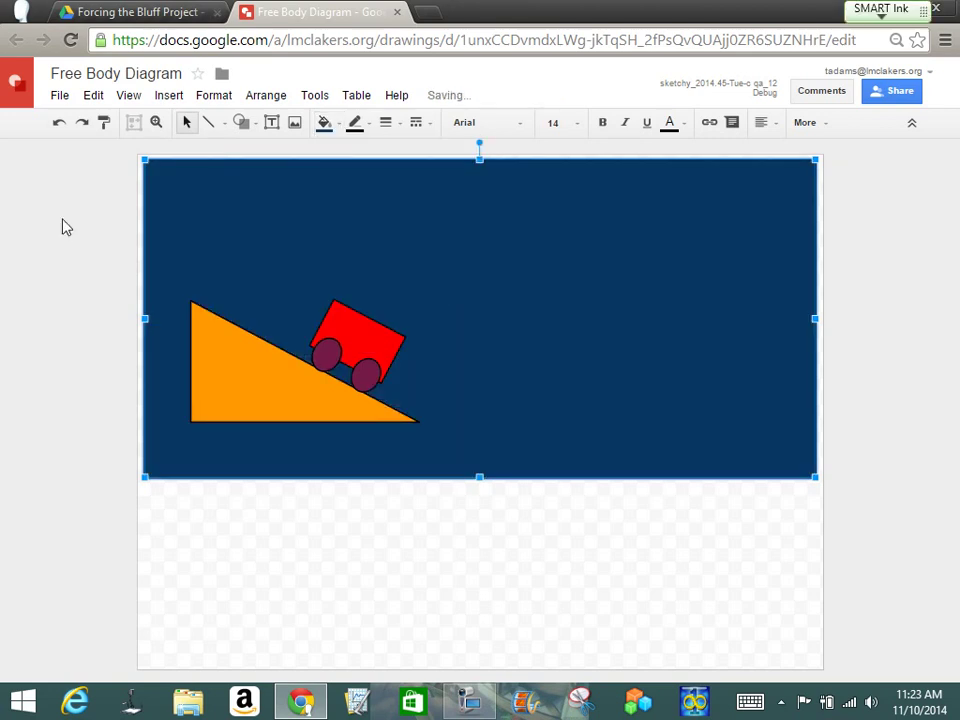
{"action": "left_click", "coordinate": [13, 229]}
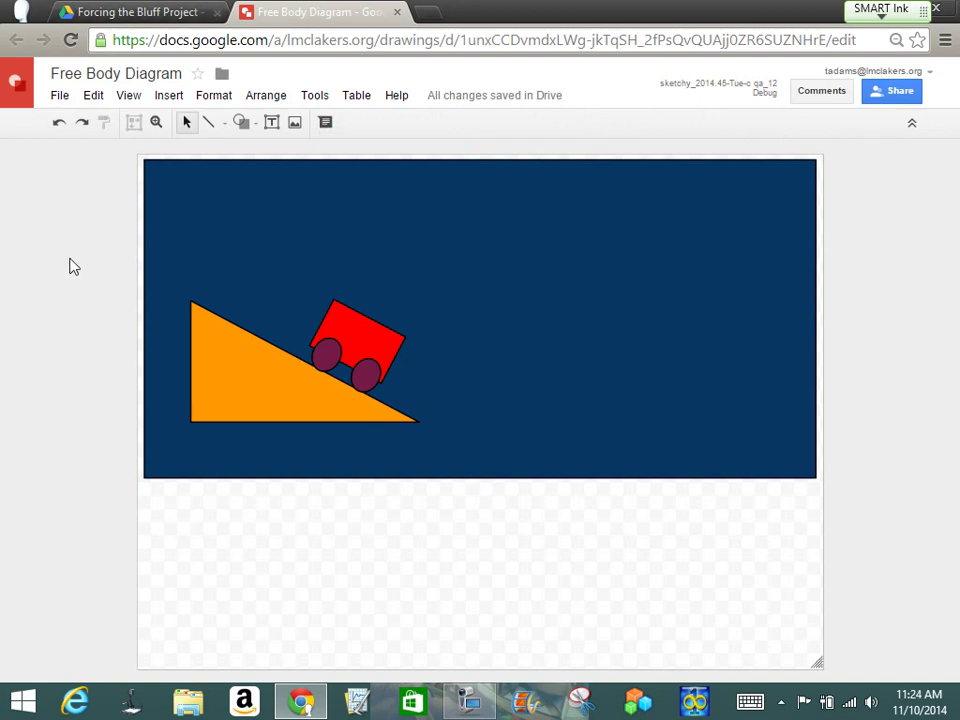
{"action": "mouse_move", "coordinate": [71, 264]}
{"action": "left_mouse_down"}
{"action": "mouse_move", "coordinate": [422, 246]}
{"action": "mouse_move", "coordinate": [497, 478]}
{"action": "left_mouse_up"}
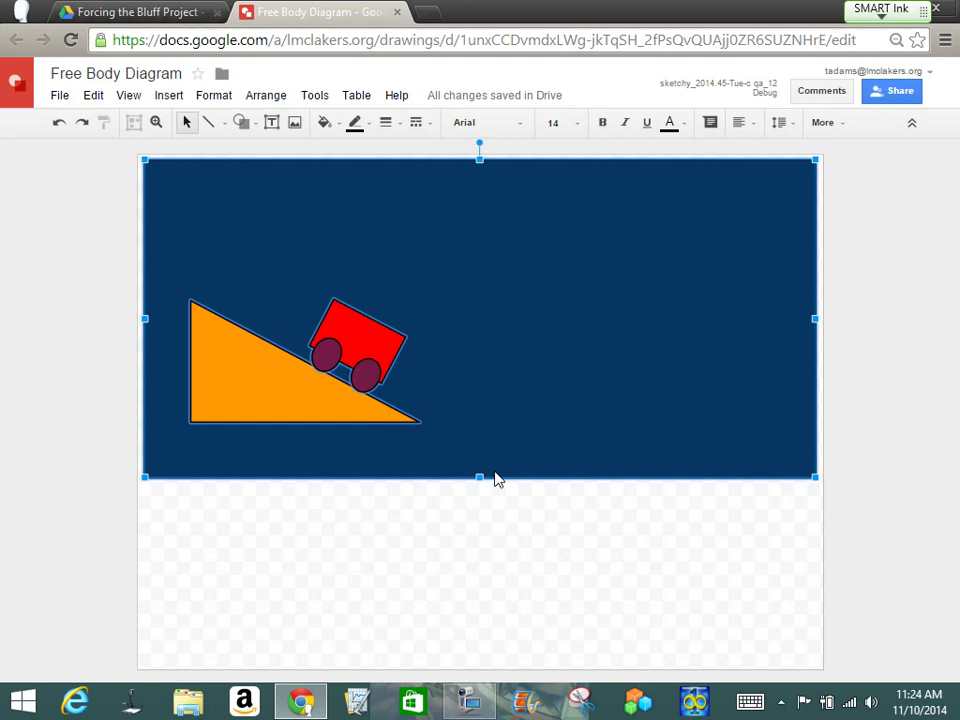
{"action": "left_click", "coordinate": [491, 551]}
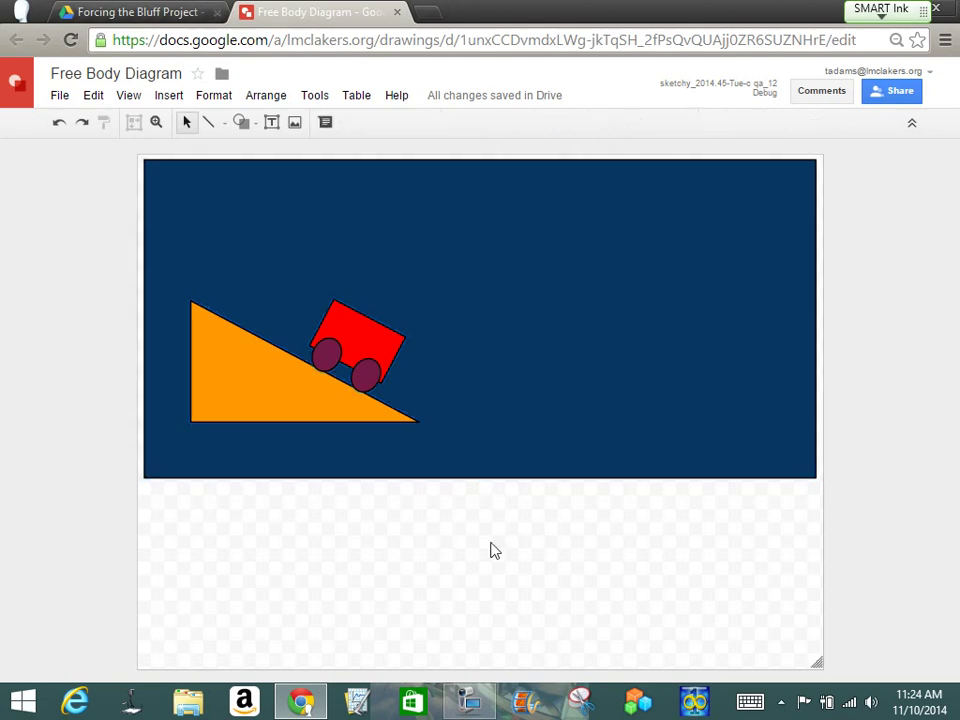
Add an 'UP Cart' text box above the cart and make it 36-point white text
{"action": "left_click", "coordinate": [271, 122]}
{"action": "left_click_drag", "start_coordinate": [431, 199], "coordinate": [565, 259]}
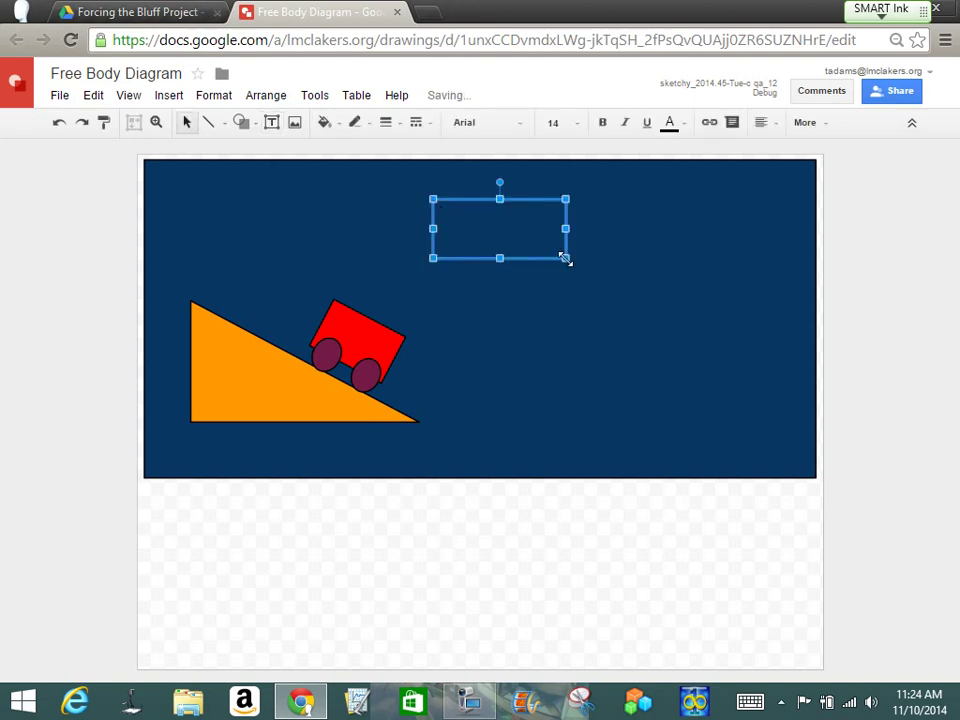
{"action": "type", "text": "UP Cart"}
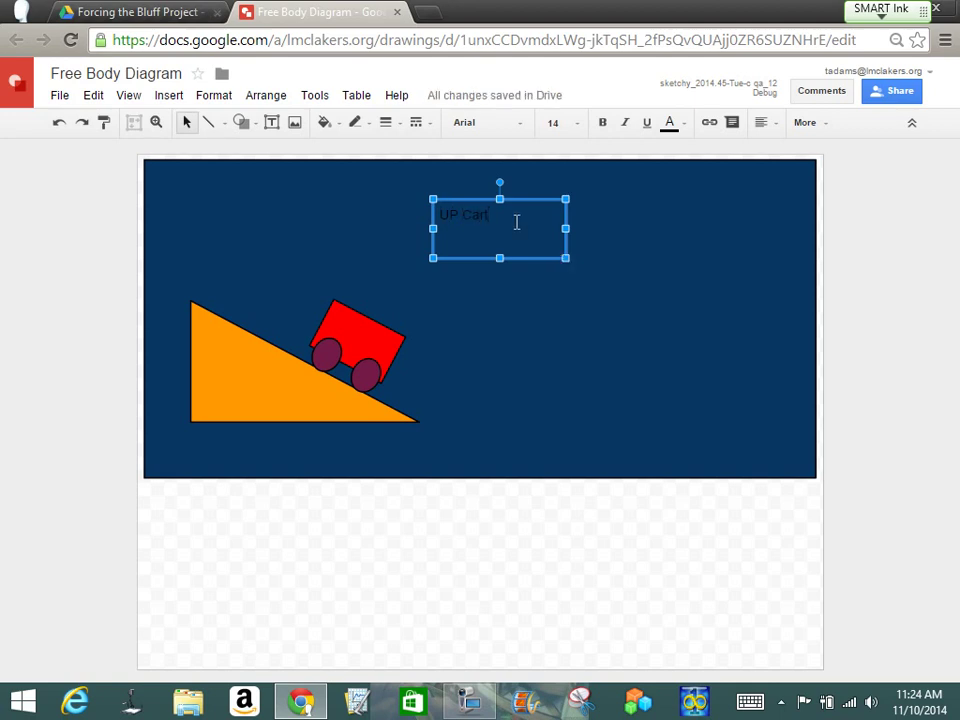
{"action": "left_click_drag", "start_coordinate": [517, 222], "coordinate": [437, 215]}
{"action": "left_click", "coordinate": [583, 128]}
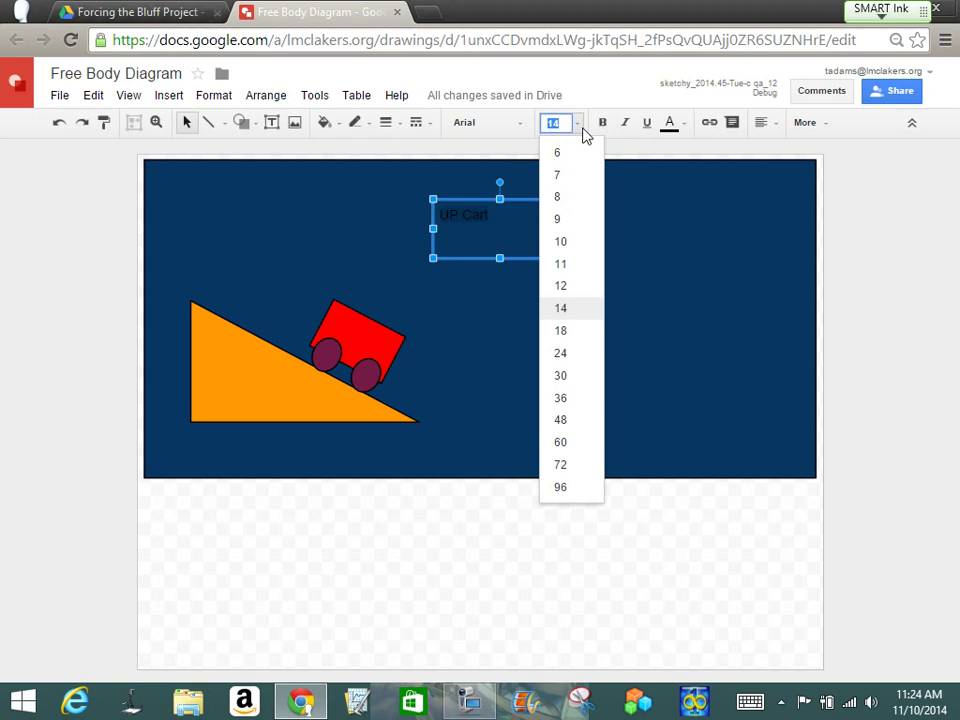
{"action": "left_click", "coordinate": [574, 399]}
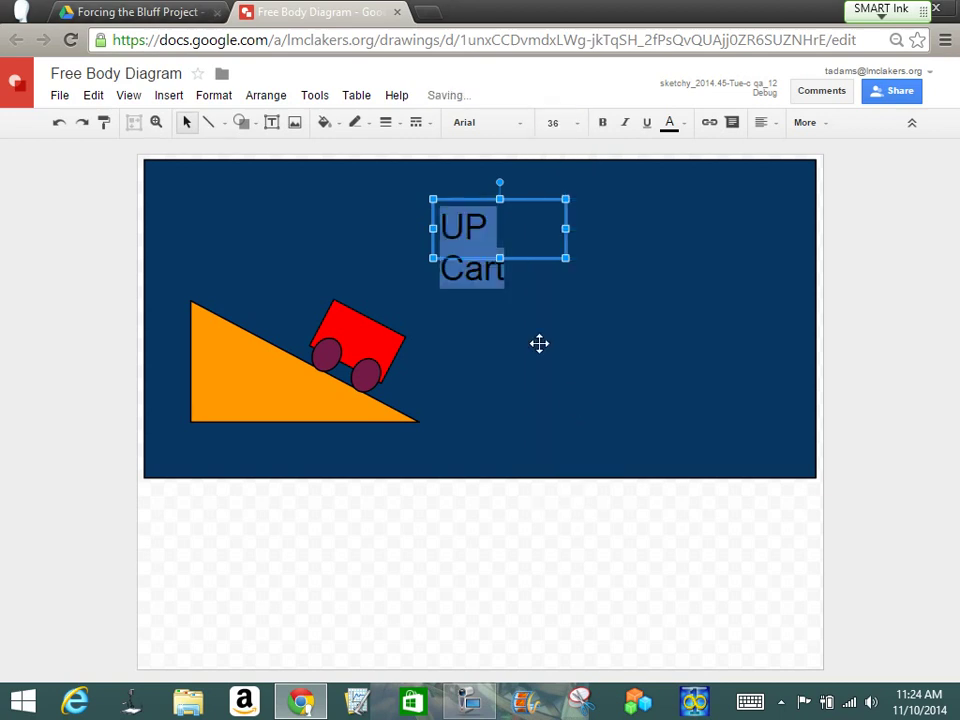
{"action": "left_click", "coordinate": [684, 122]}
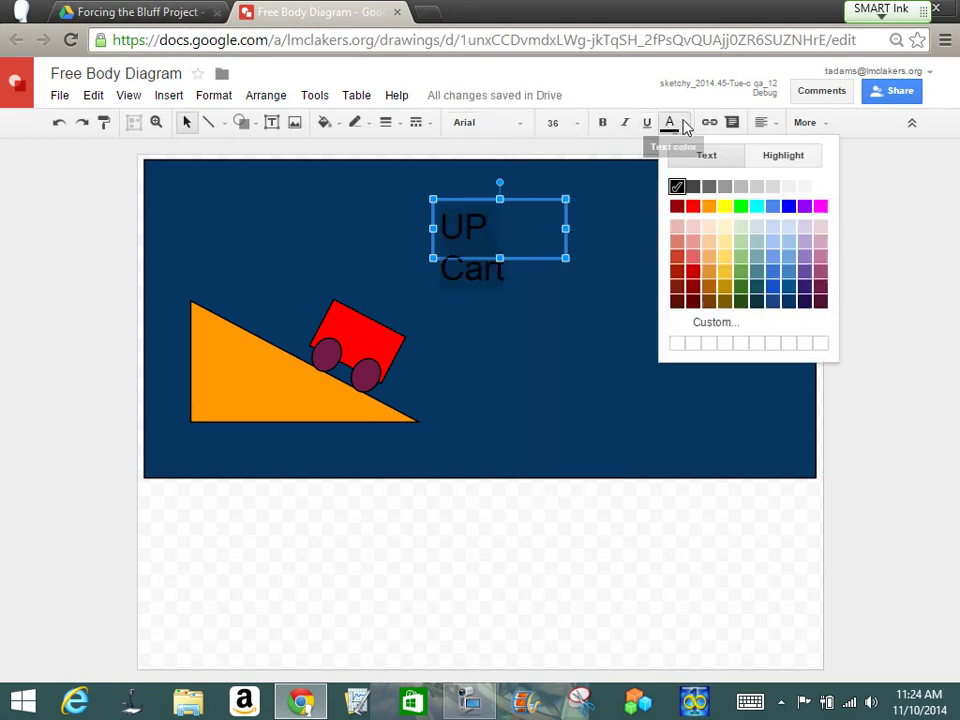
{"action": "left_click", "coordinate": [823, 187]}
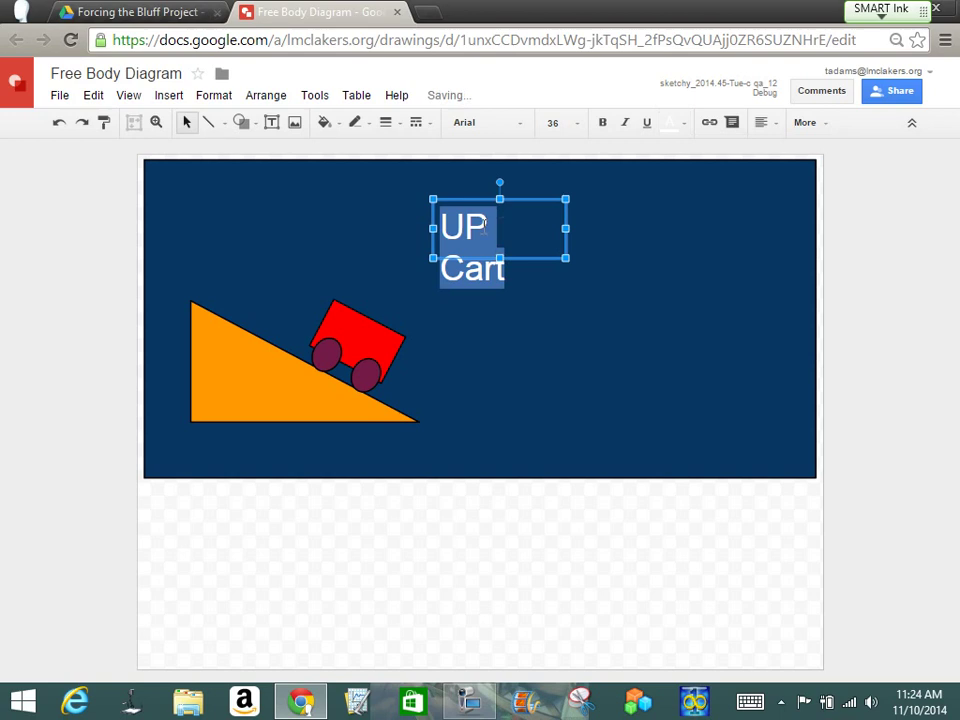
Widen the UP Cart title to fit one line and centre it at the top of the blue panel
{"action": "left_click_drag", "start_coordinate": [432, 228], "coordinate": [367, 224]}
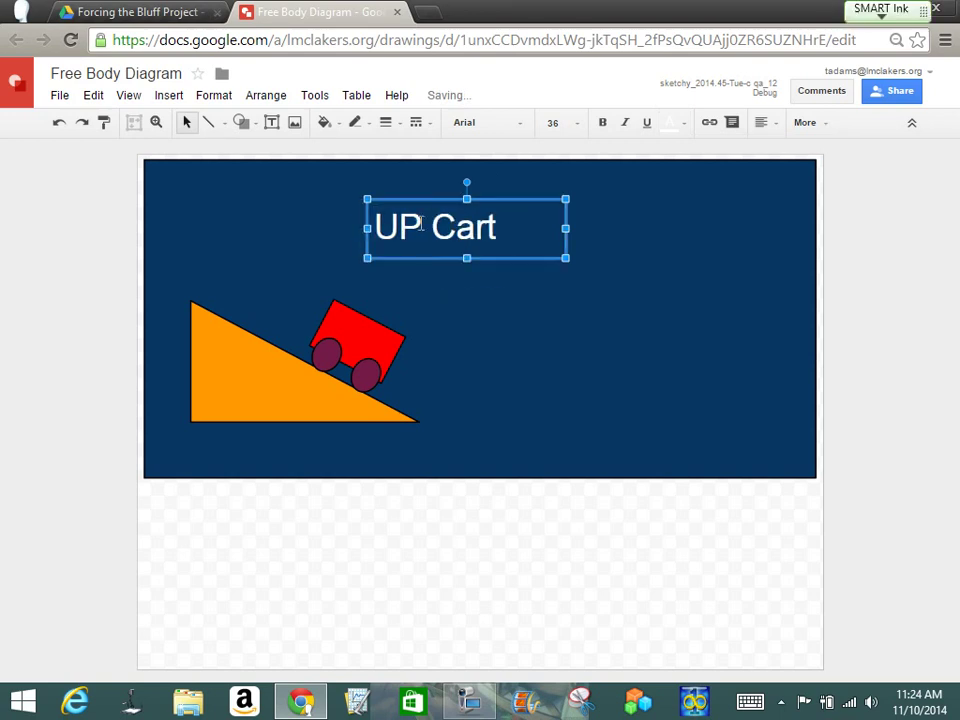
{"action": "left_click_drag", "start_coordinate": [561, 227], "coordinate": [498, 231]}
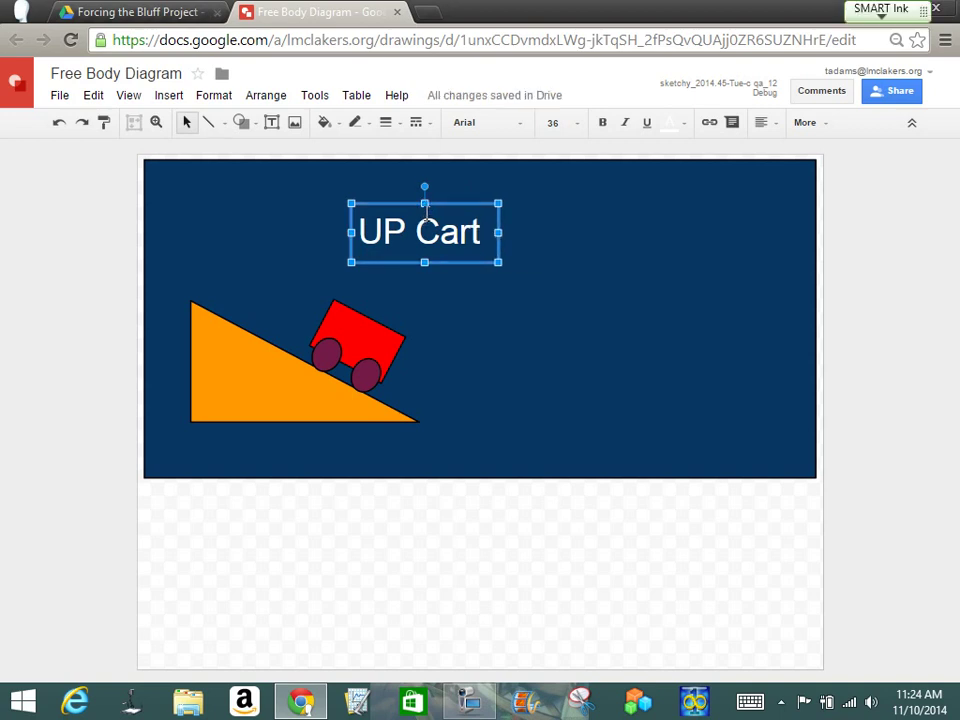
{"action": "left_click_drag", "start_coordinate": [424, 209], "coordinate": [510, 178]}
{"action": "left_click", "coordinate": [547, 343]}
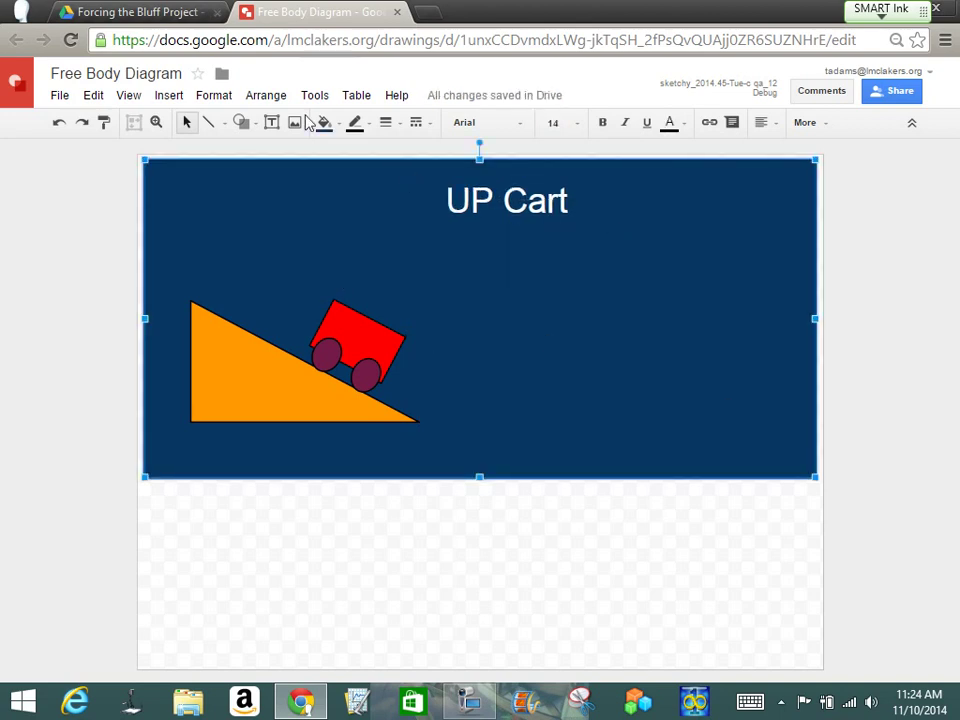
Draw a small oval to the right of the incline and fill it white
{"action": "left_click", "coordinate": [245, 123]}
{"action": "mouse_move", "coordinate": [274, 154]}
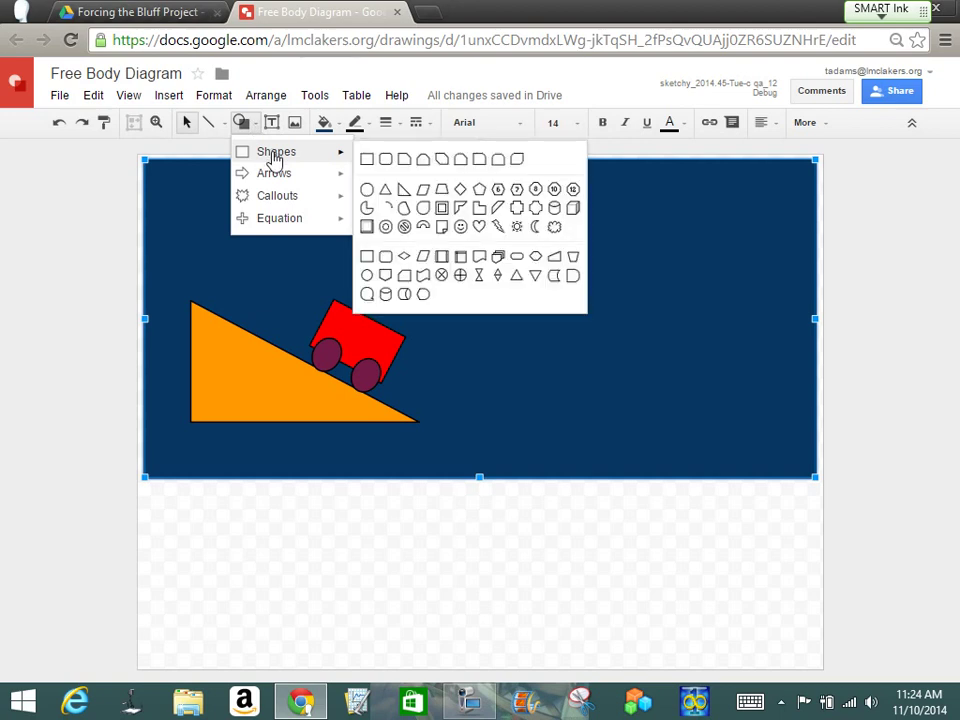
{"action": "left_click", "coordinate": [368, 190]}
{"action": "left_click_drag", "start_coordinate": [655, 311], "coordinate": [655, 312]}
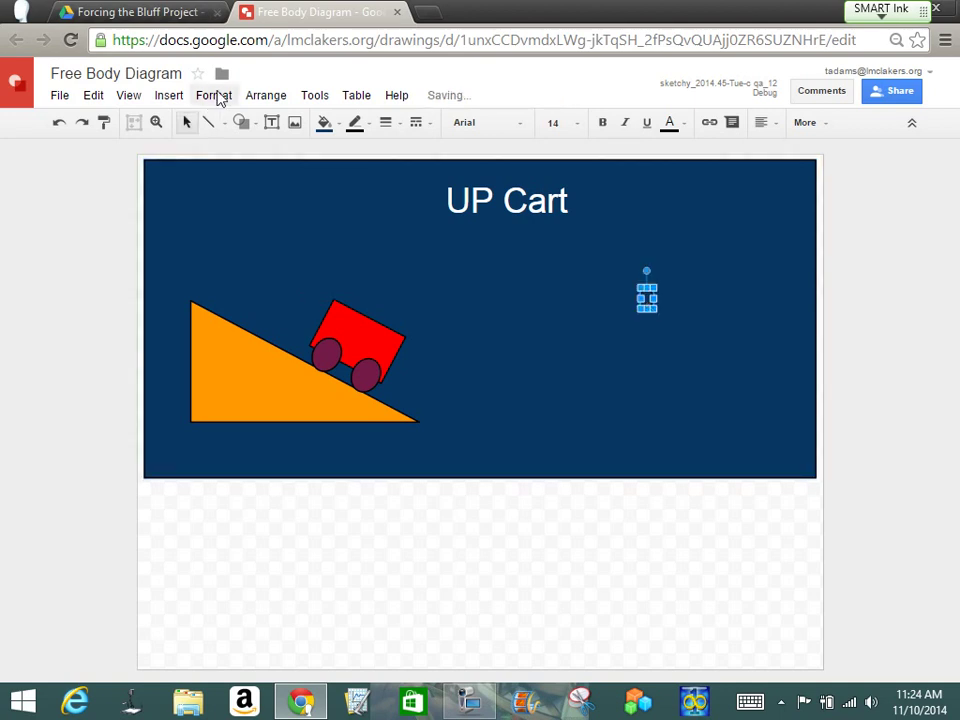
{"action": "left_click", "coordinate": [340, 124]}
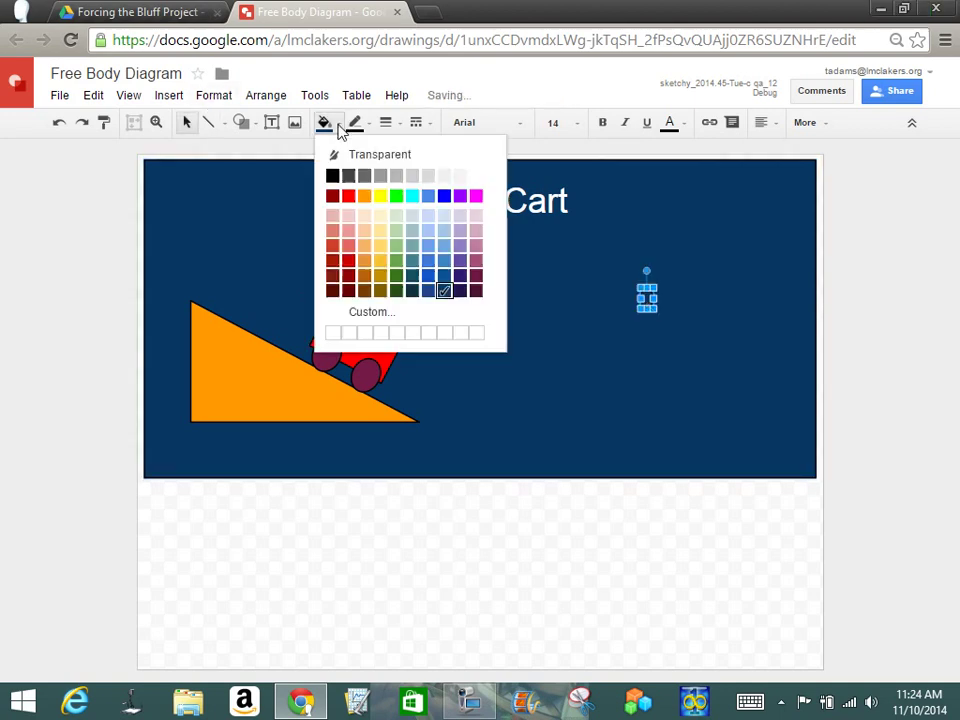
{"action": "left_click", "coordinate": [477, 176]}
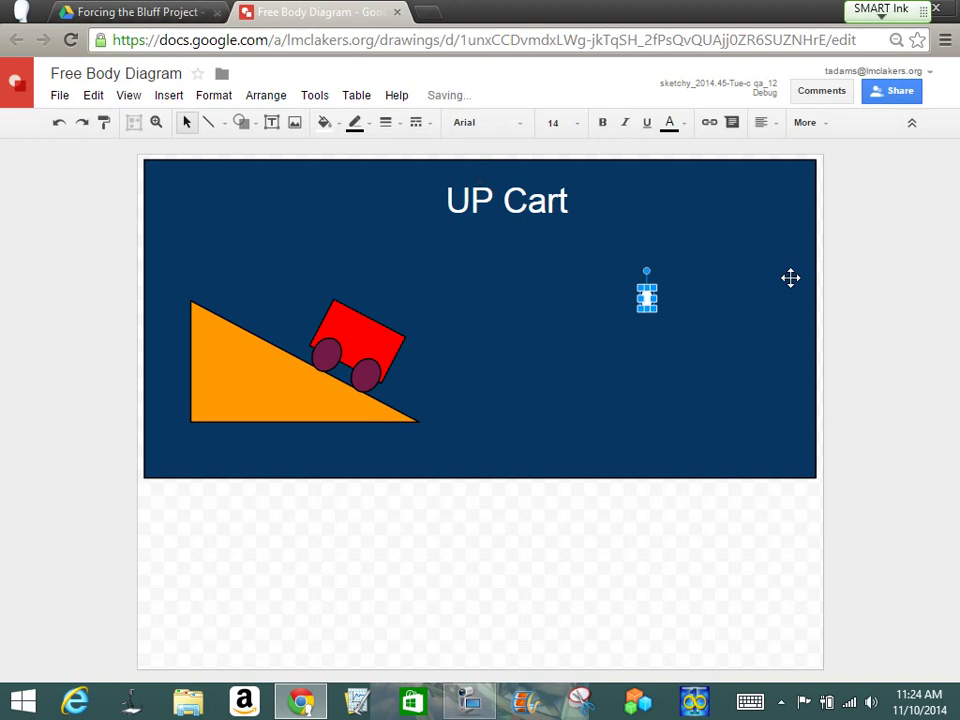
{"action": "left_click", "coordinate": [907, 291]}
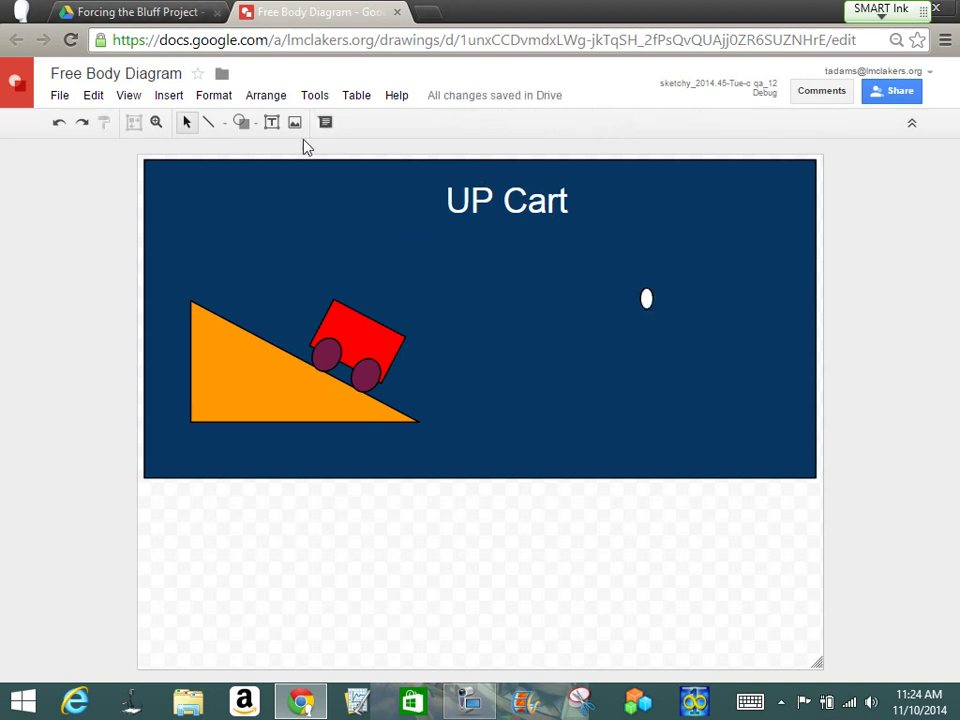
Draw six arrows out from the oval: down-right, down, up-right, up-left, down-left, down-right
{"action": "left_click", "coordinate": [224, 124]}
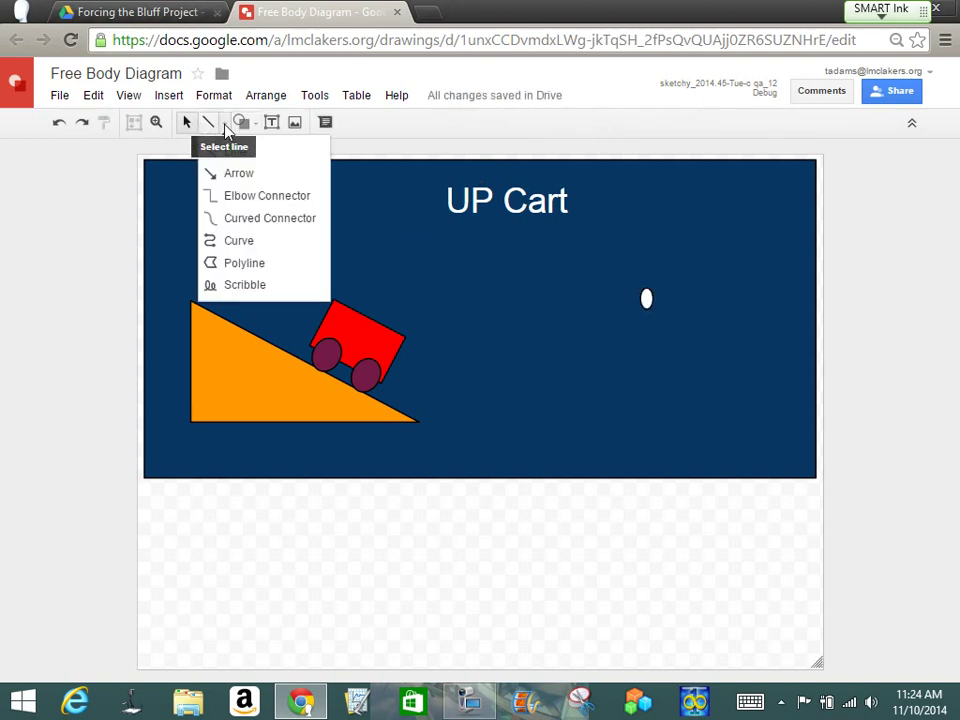
{"action": "left_click", "coordinate": [228, 178]}
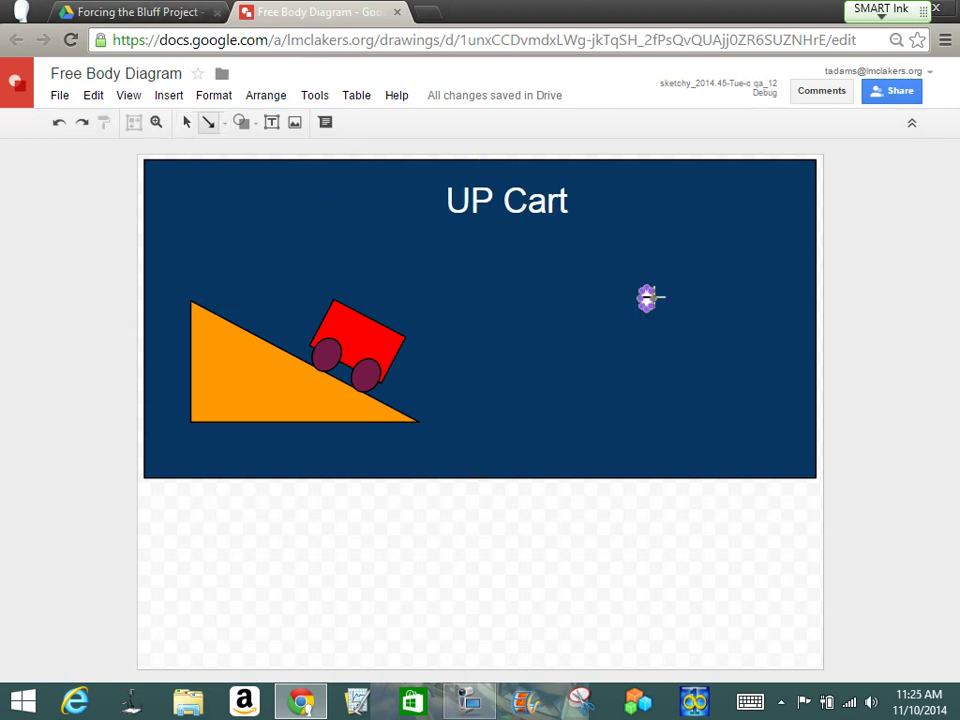
{"action": "mouse_move", "coordinate": [647, 297]}
{"action": "left_mouse_down"}
{"action": "mouse_move", "coordinate": [729, 309]}
{"action": "mouse_move", "coordinate": [735, 344]}
{"action": "left_mouse_up"}
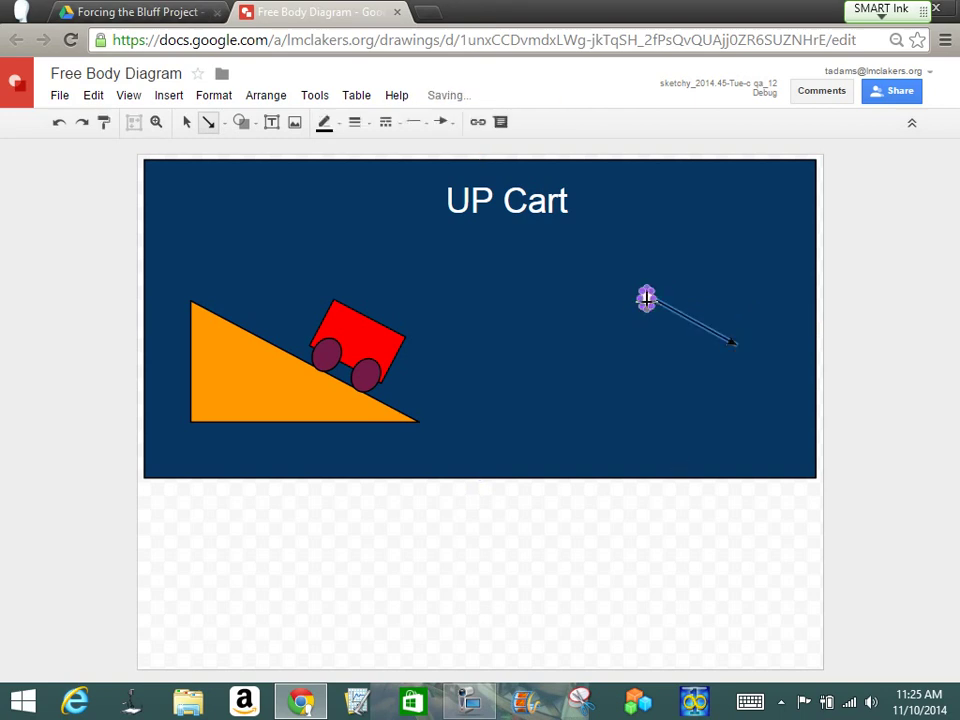
{"action": "left_click_drag", "start_coordinate": [647, 298], "coordinate": [642, 403]}
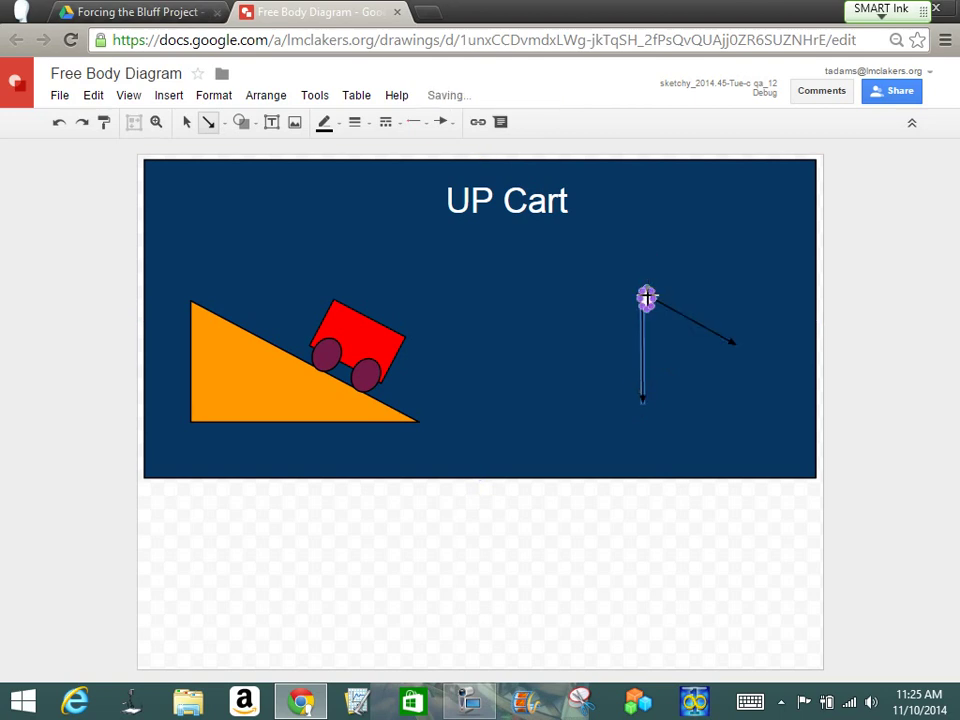
{"action": "left_click_drag", "start_coordinate": [645, 296], "coordinate": [690, 242]}
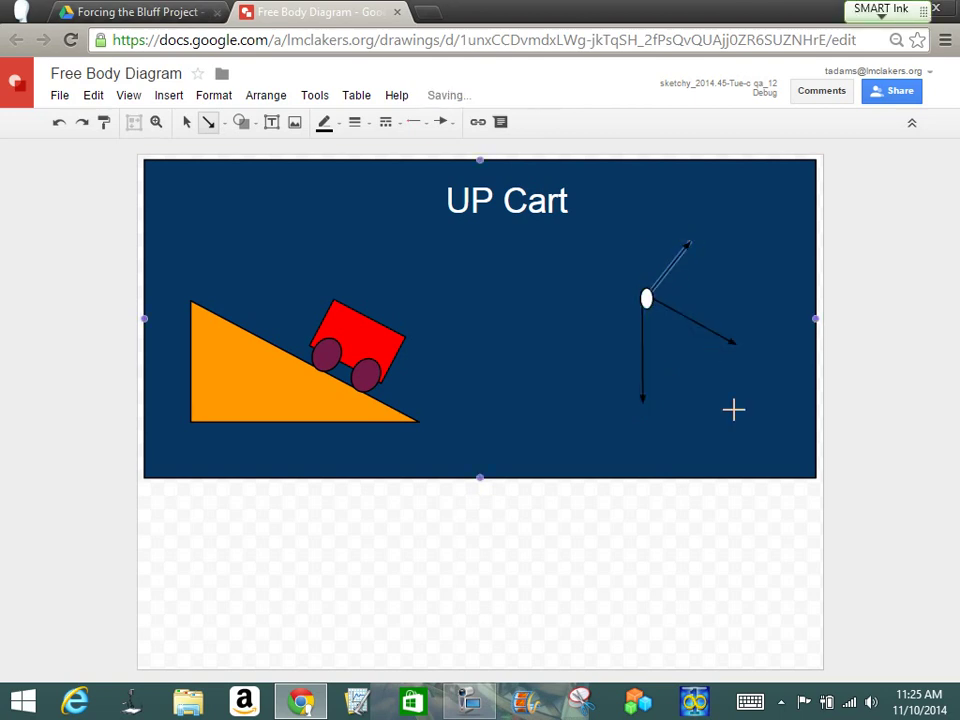
{"action": "left_click_drag", "start_coordinate": [647, 297], "coordinate": [601, 264]}
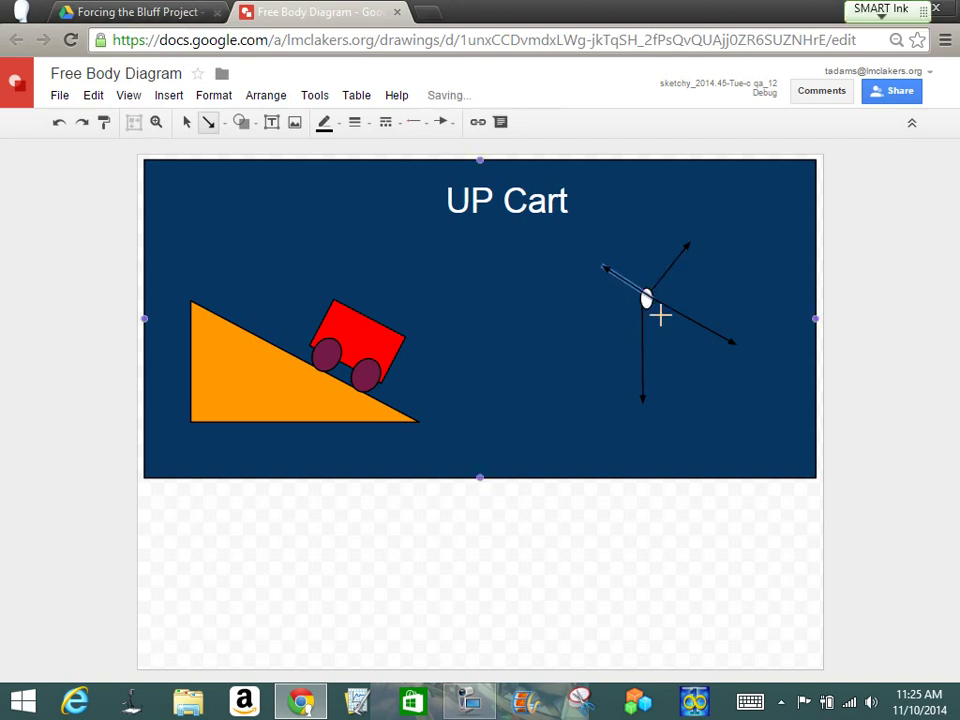
{"action": "left_click_drag", "start_coordinate": [646, 298], "coordinate": [610, 344]}
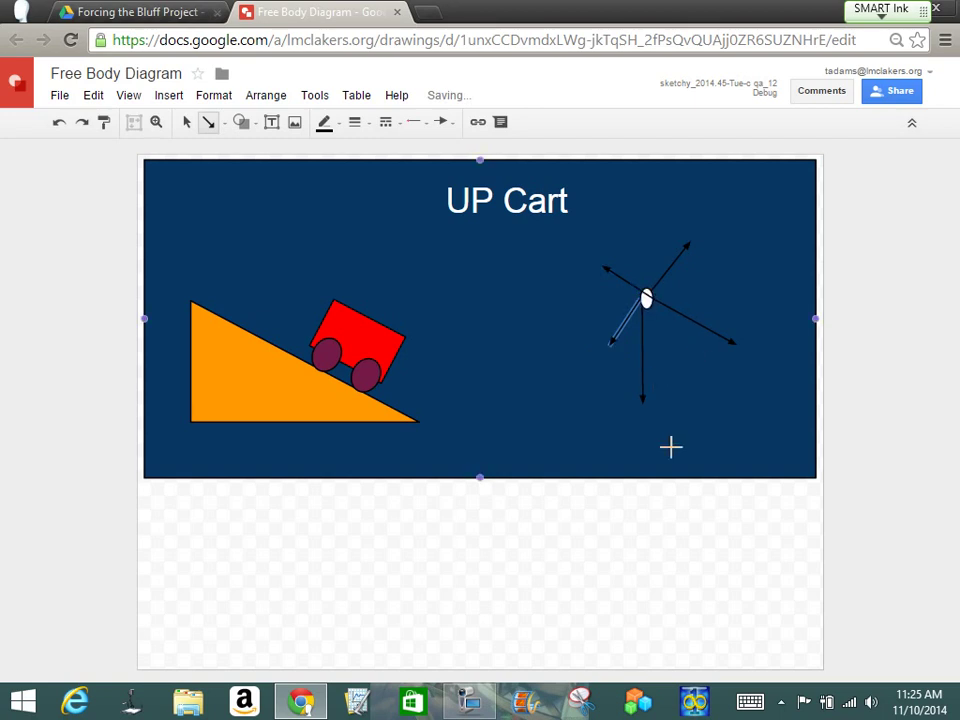
{"action": "left_click_drag", "start_coordinate": [646, 298], "coordinate": [729, 375]}
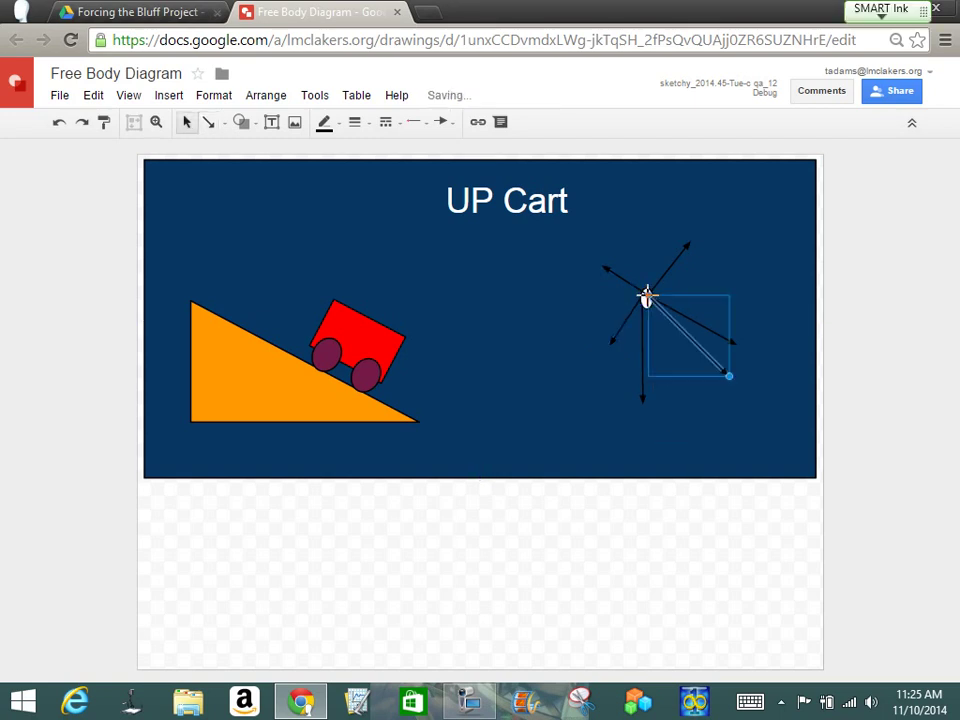
Adjust the up-left arrow and check the downward and down-right arrows
{"action": "left_click_drag", "start_coordinate": [646, 298], "coordinate": [602, 265]}
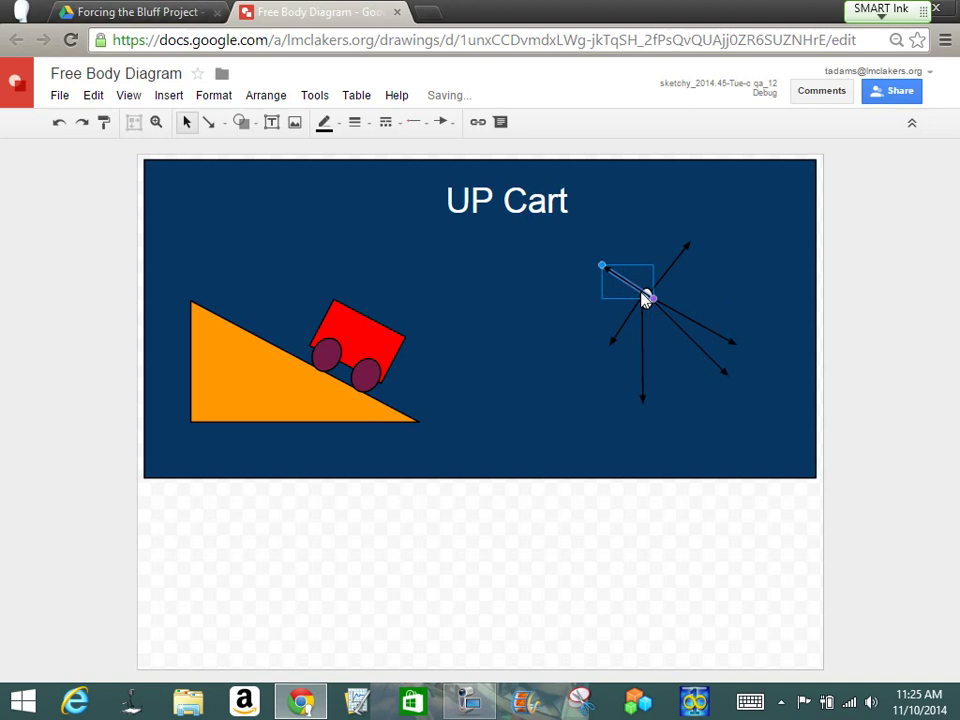
{"action": "left_click", "coordinate": [645, 301]}
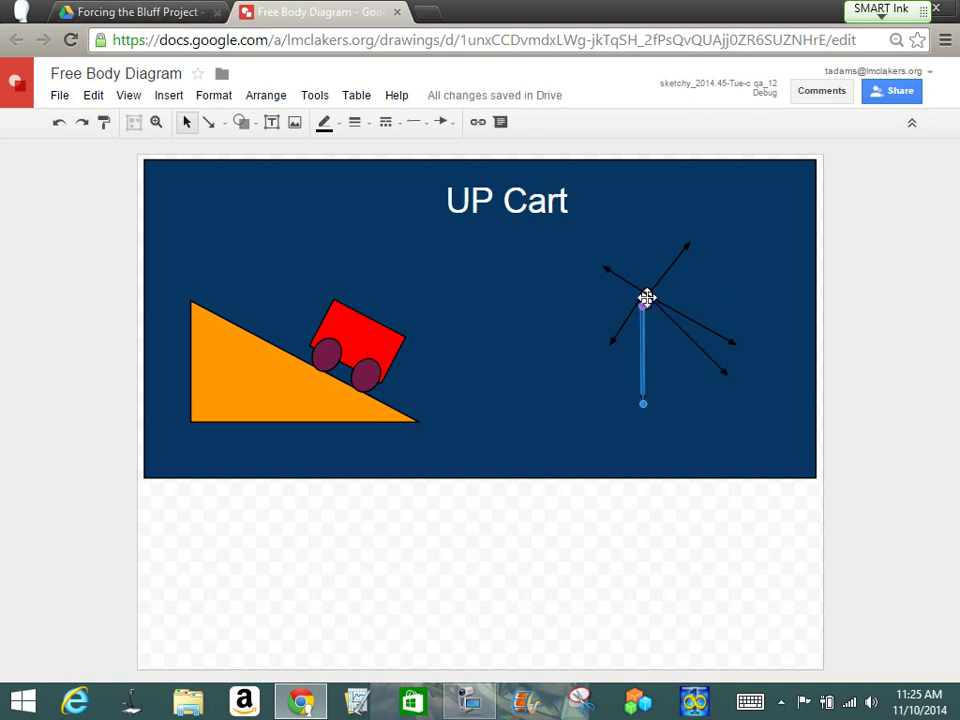
{"action": "left_click", "coordinate": [647, 303]}
{"action": "left_click", "coordinate": [647, 299]}
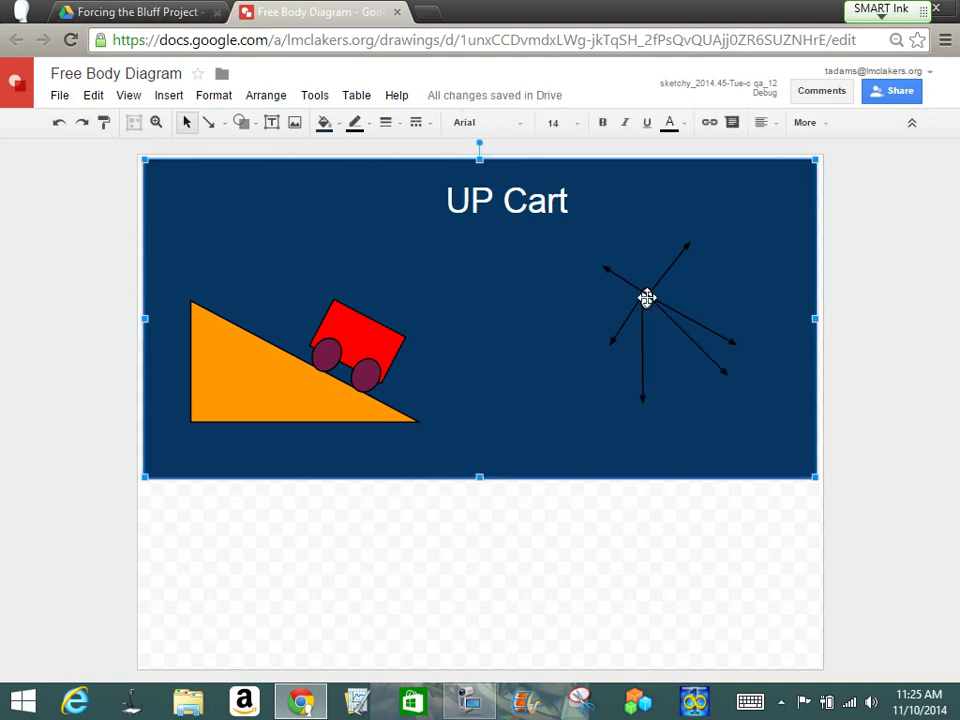
Bring the white oval to the front so it covers the arrows' meeting point
{"action": "key", "text": "Tab"}
{"action": "key", "text": "Tab"}
{"action": "key", "text": "Tab"}
{"action": "key", "text": "Tab"}
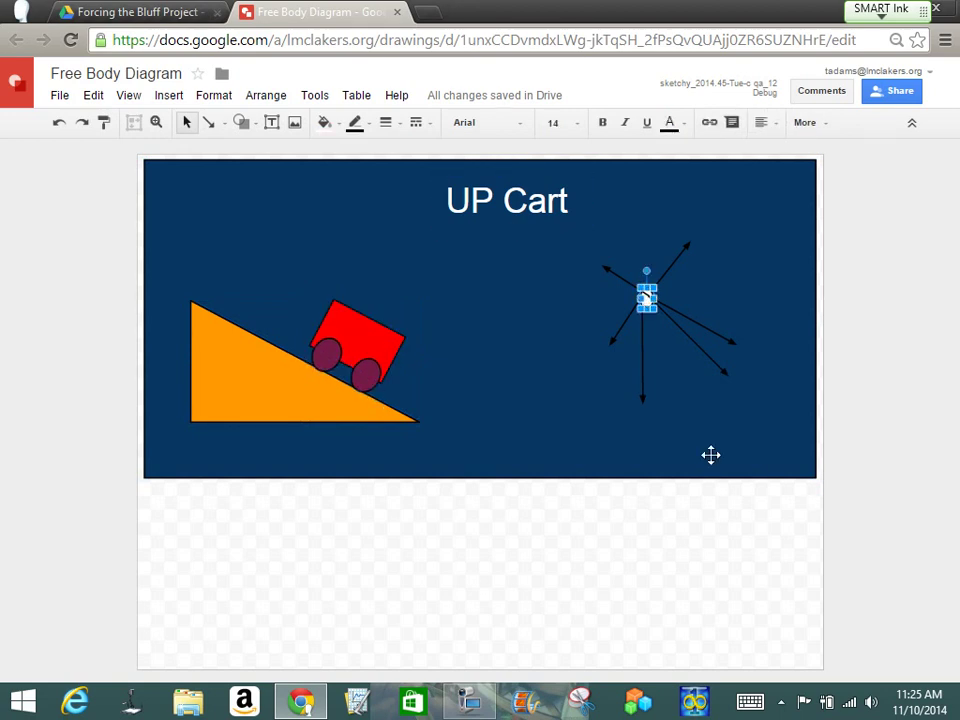
{"action": "left_click", "coordinate": [317, 96]}
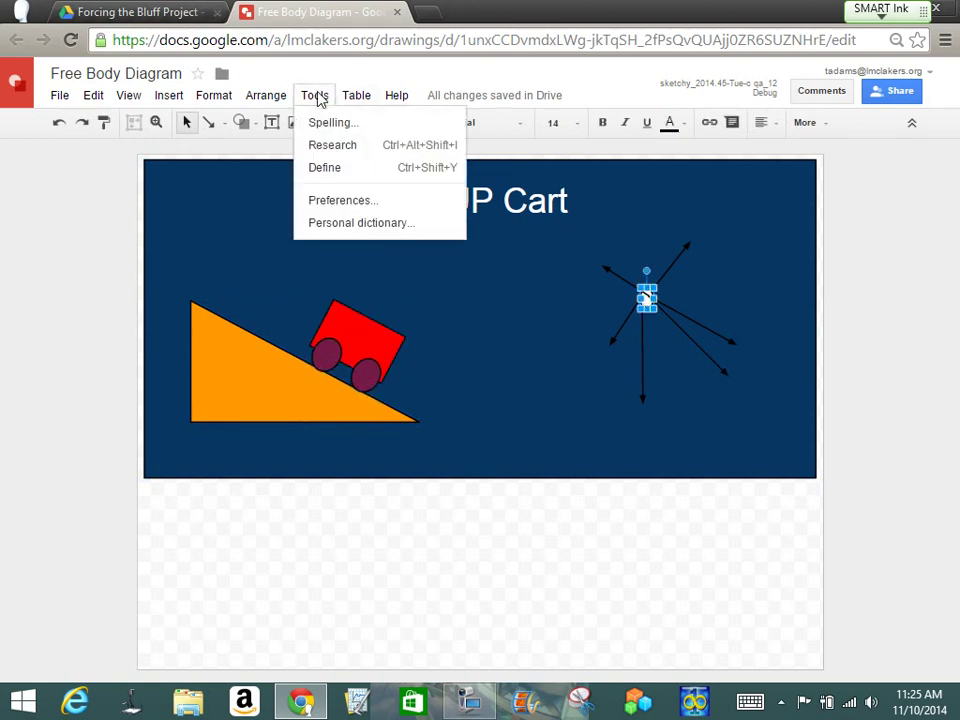
{"action": "mouse_move", "coordinate": [280, 95]}
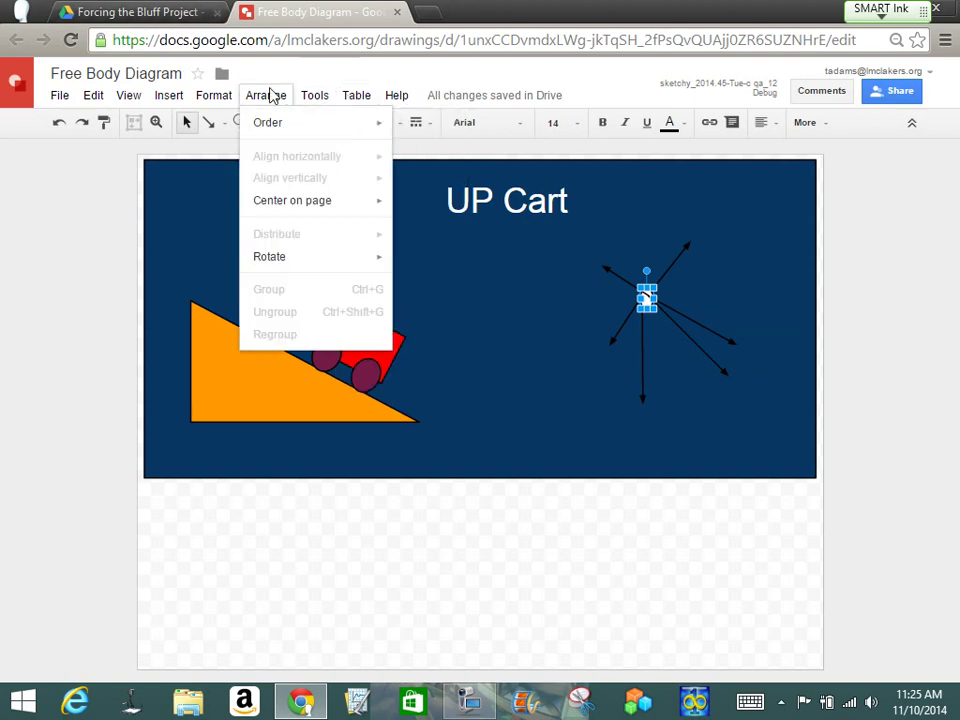
{"action": "mouse_move", "coordinate": [273, 130]}
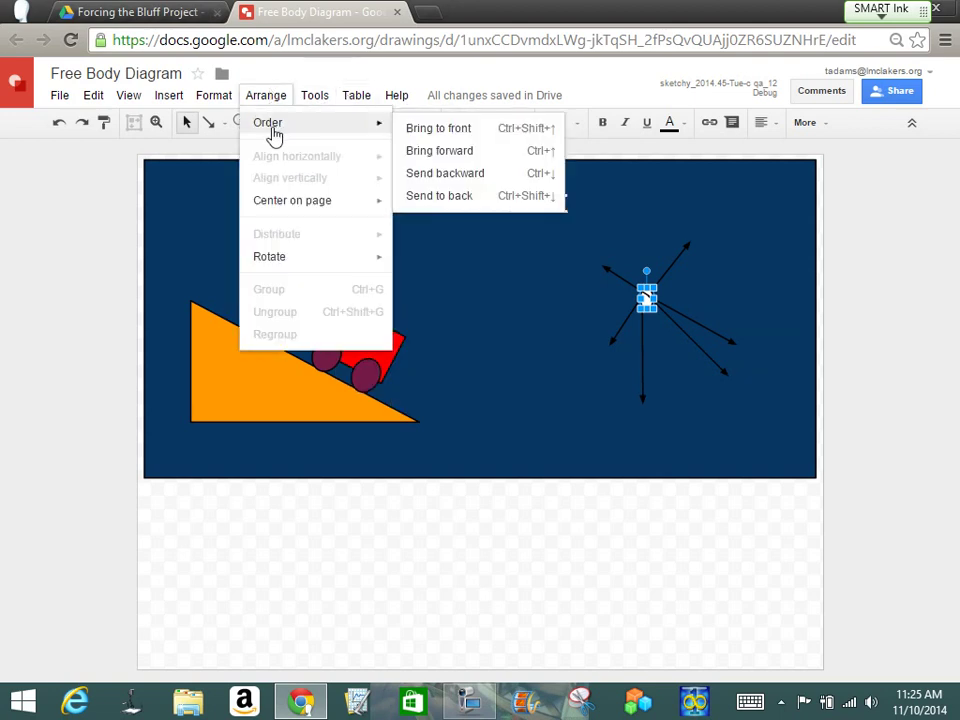
{"action": "left_click", "coordinate": [421, 129]}
{"action": "left_click", "coordinate": [905, 272]}
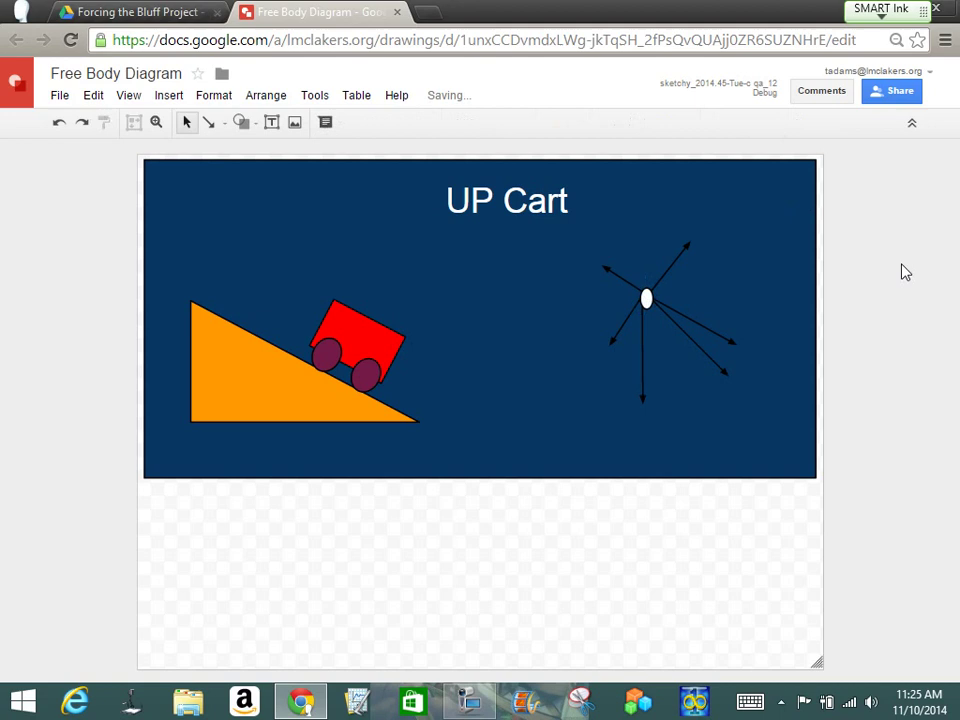
Reattach the diagonal, downward and down-left arrows so their tails start at the white oval
{"action": "left_click", "coordinate": [696, 348]}
{"action": "mouse_move", "coordinate": [695, 349]}
{"action": "left_mouse_down"}
{"action": "mouse_move", "coordinate": [705, 330]}
{"action": "mouse_move", "coordinate": [694, 324]}
{"action": "left_mouse_up"}
{"action": "left_click", "coordinate": [644, 378]}
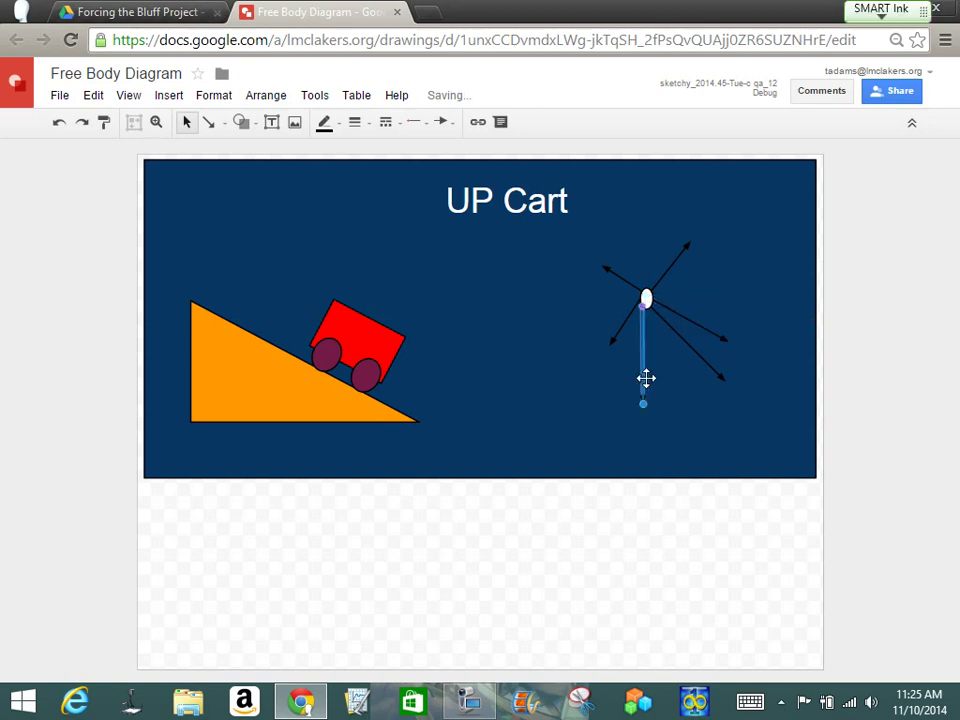
{"action": "left_click_drag", "start_coordinate": [646, 378], "coordinate": [647, 379]}
{"action": "left_click_drag", "start_coordinate": [621, 328], "coordinate": [627, 336]}
{"action": "left_click", "coordinate": [773, 286]}
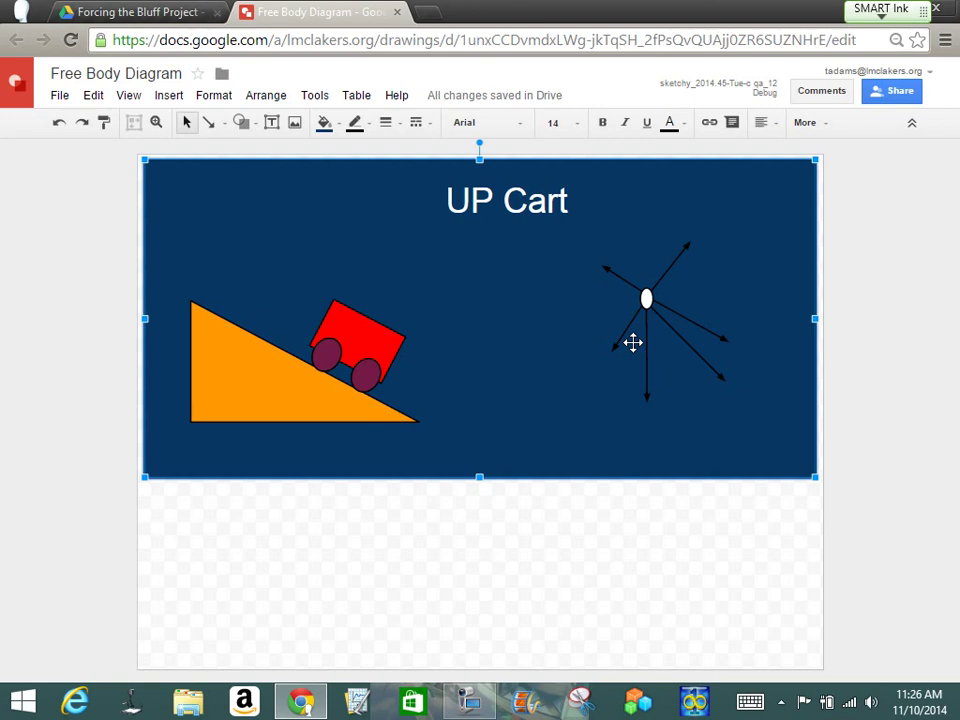
Group every object in the UP Cart panel and drag the bottom edge up to shorten it
{"action": "left_click", "coordinate": [469, 525]}
{"action": "left_click", "coordinate": [506, 410]}
{"action": "key", "text": "ctrl+alt+shift+g"}
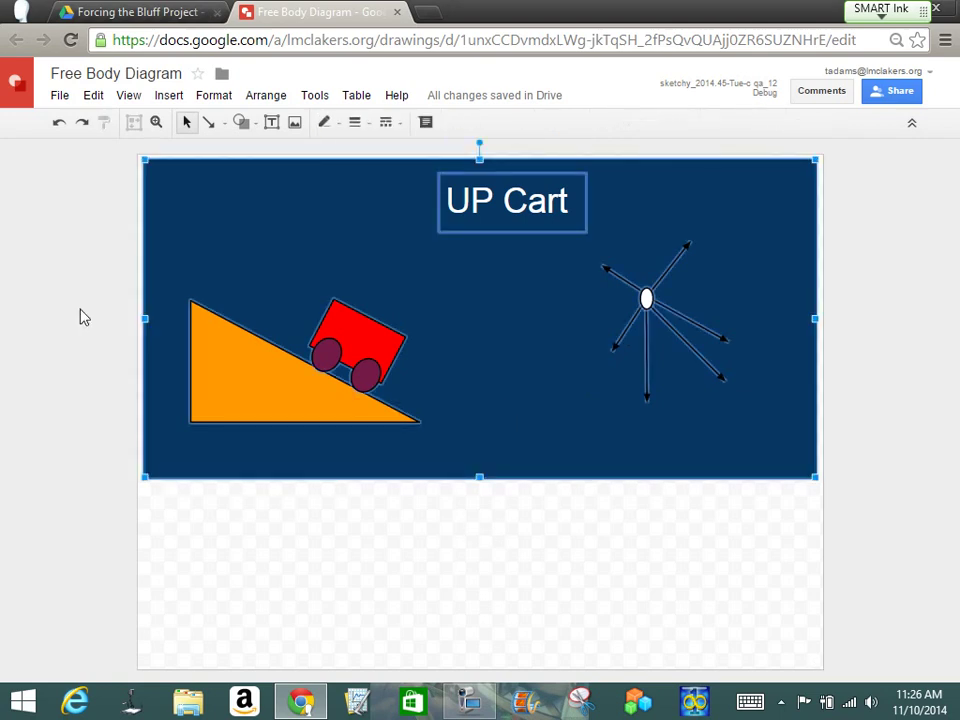
{"action": "left_click", "coordinate": [268, 96]}
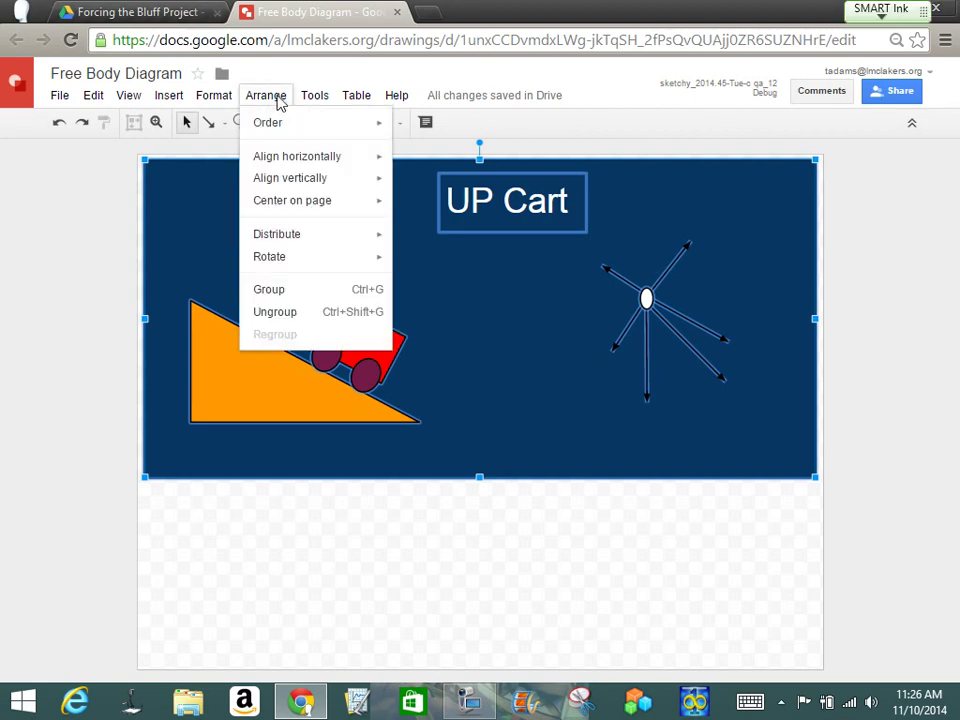
{"action": "left_click", "coordinate": [321, 292]}
{"action": "left_click_drag", "start_coordinate": [480, 478], "coordinate": [482, 424]}
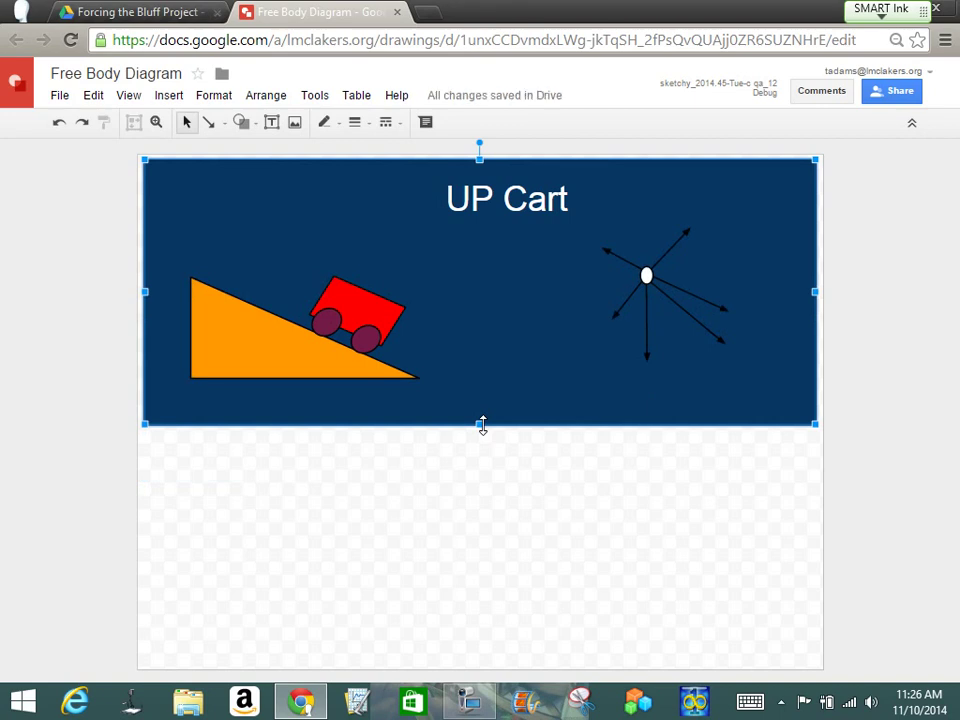
Duplicate the grouped panel, place the copy below the original, and ungroup it
{"action": "key", "text": "ctrl+d"}
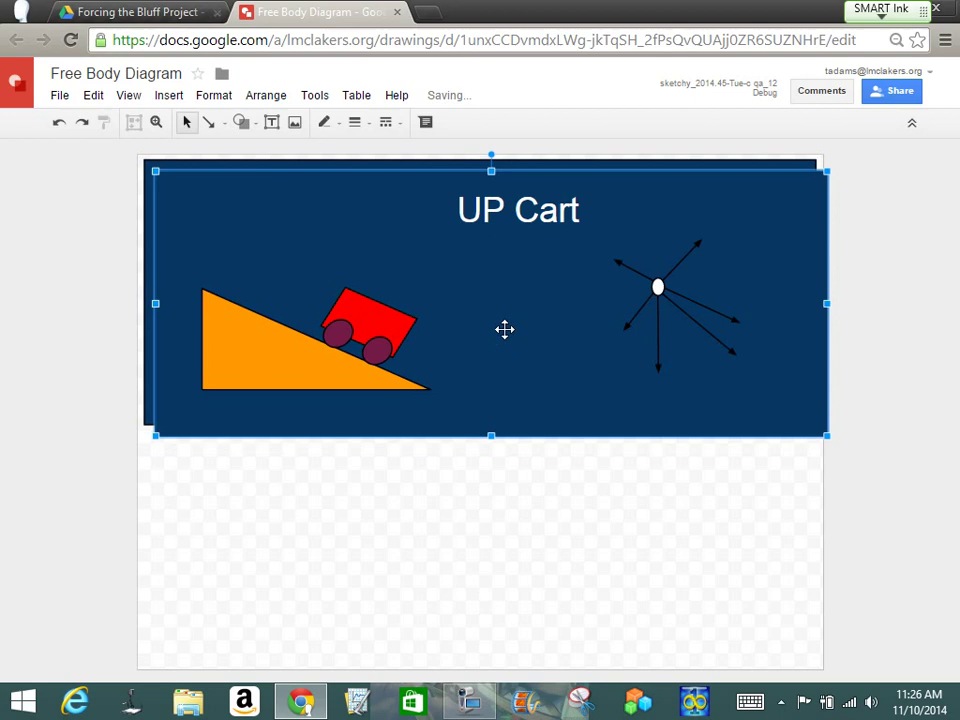
{"action": "left_click_drag", "start_coordinate": [504, 328], "coordinate": [495, 570]}
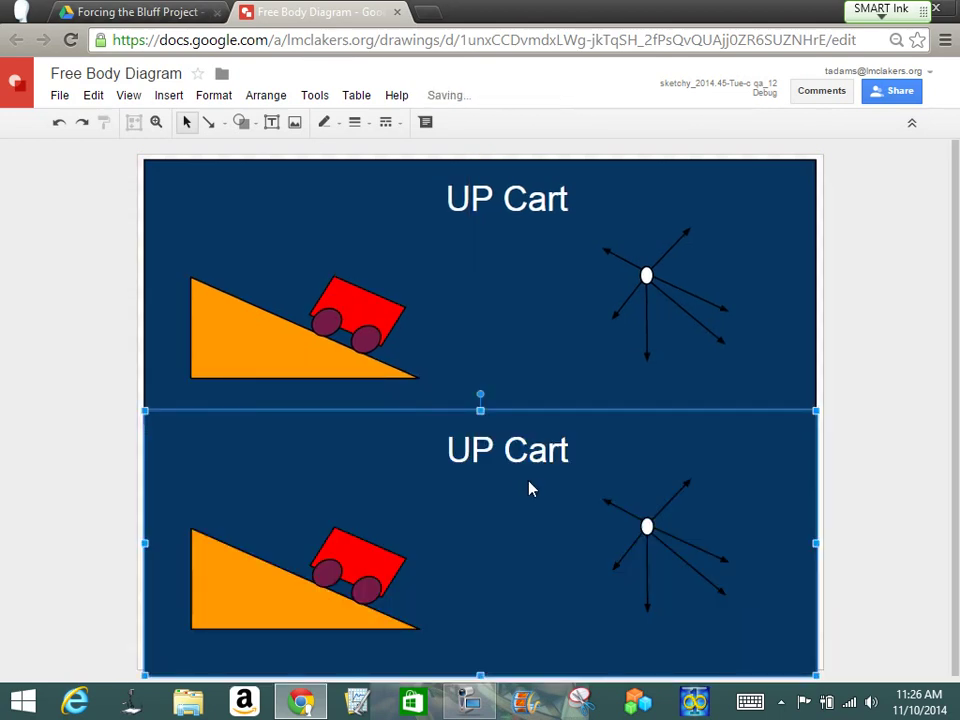
{"action": "left_click", "coordinate": [266, 95]}
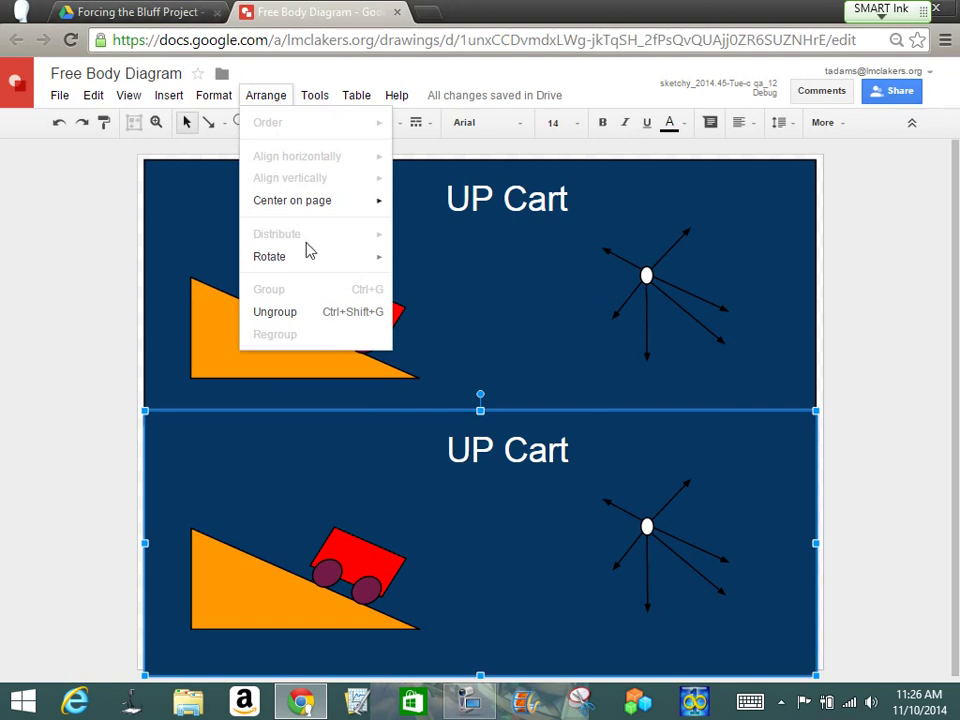
{"action": "left_click", "coordinate": [308, 313]}
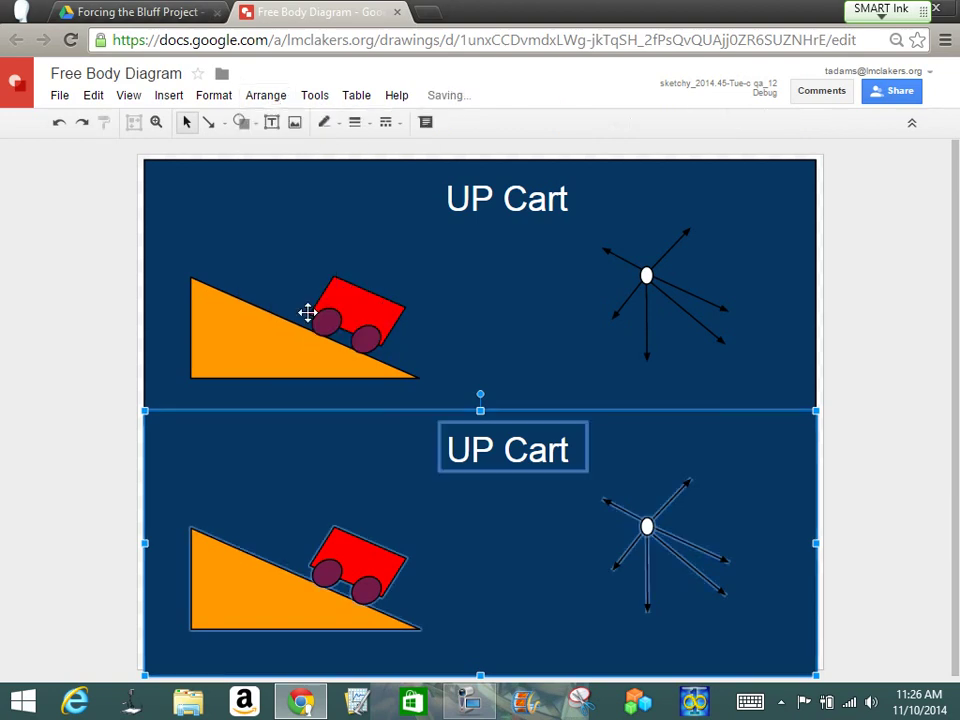
Retitle the copy 'Down Cart' and widen the title box to fit one line
{"action": "double_click", "coordinate": [507, 447]}
{"action": "key", "text": "BackSpace"}
{"action": "key", "text": "BackSpace"}
{"action": "key", "text": "BackSpace"}
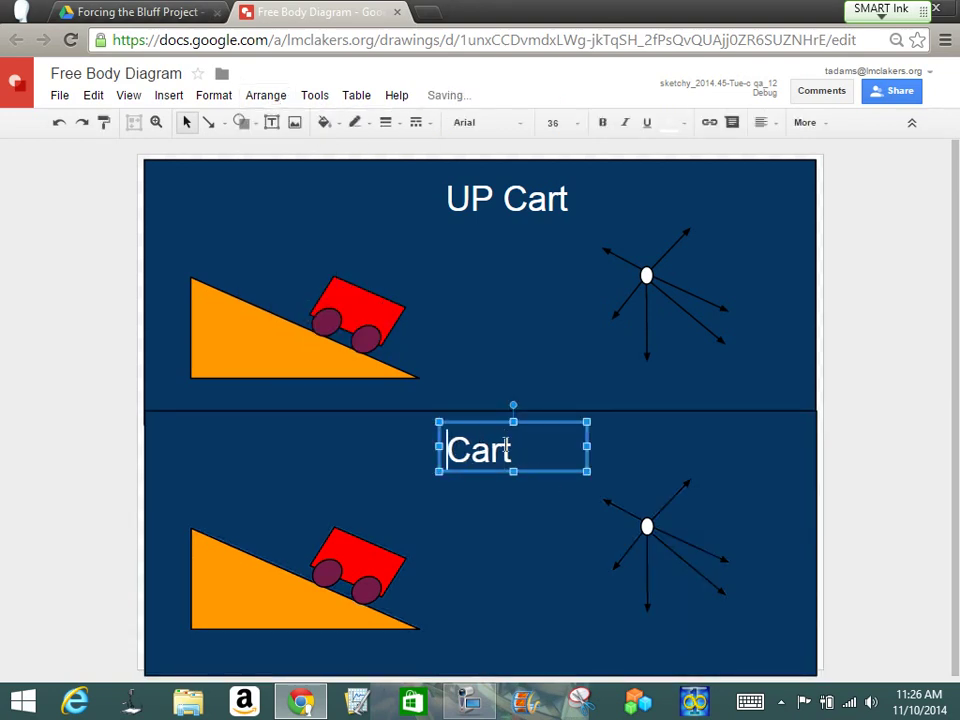
{"action": "type", "text": "Down"}
{"action": "key", "text": "Return"}
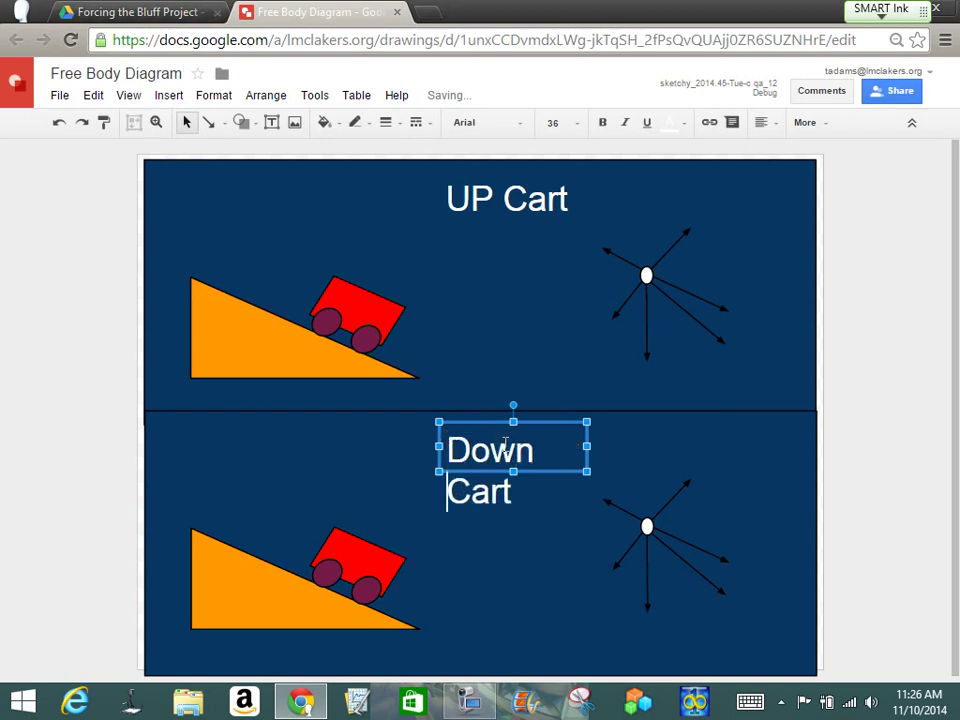
{"action": "left_click_drag", "start_coordinate": [439, 446], "coordinate": [416, 446]}
{"action": "left_click_drag", "start_coordinate": [596, 446], "coordinate": [601, 446]}
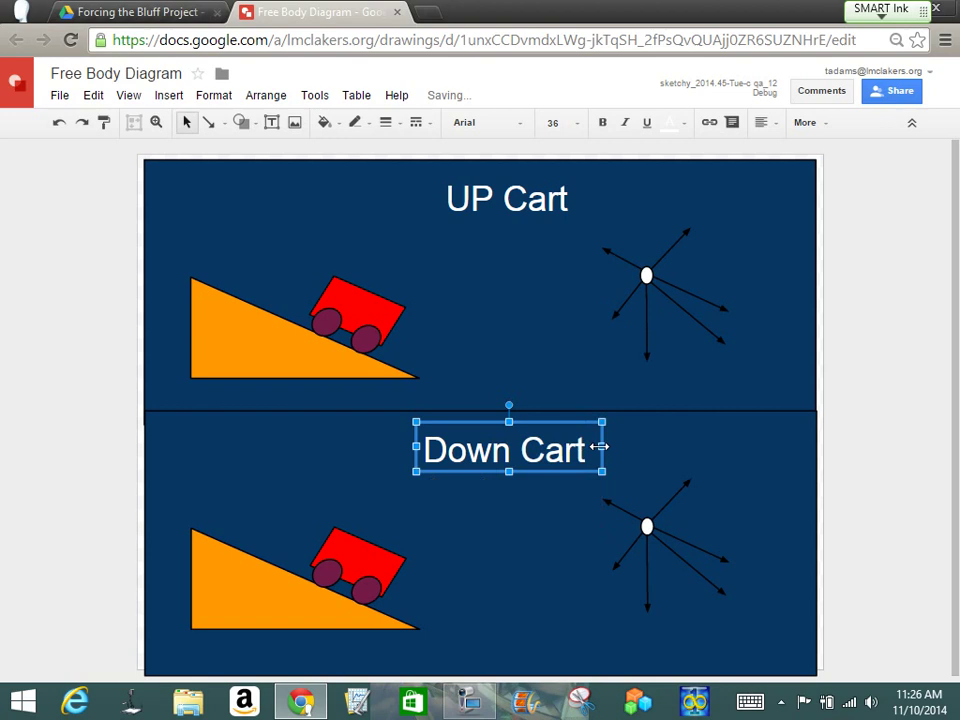
{"action": "left_click", "coordinate": [745, 443]}
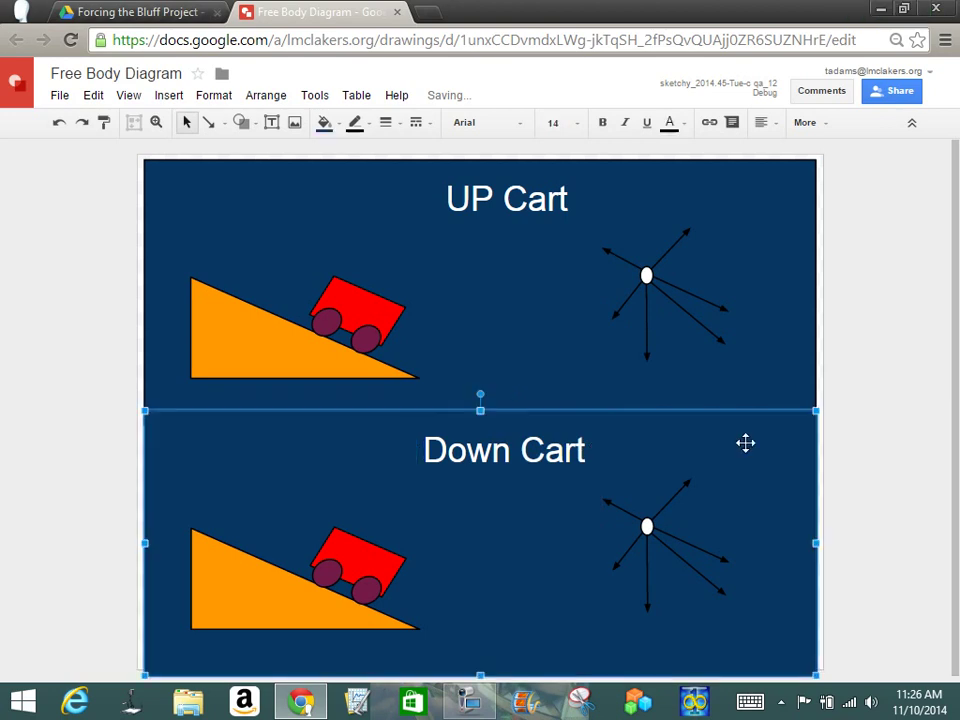
Fill the lower panel's background yellow and its incline dark blue
{"action": "left_click", "coordinate": [339, 124]}
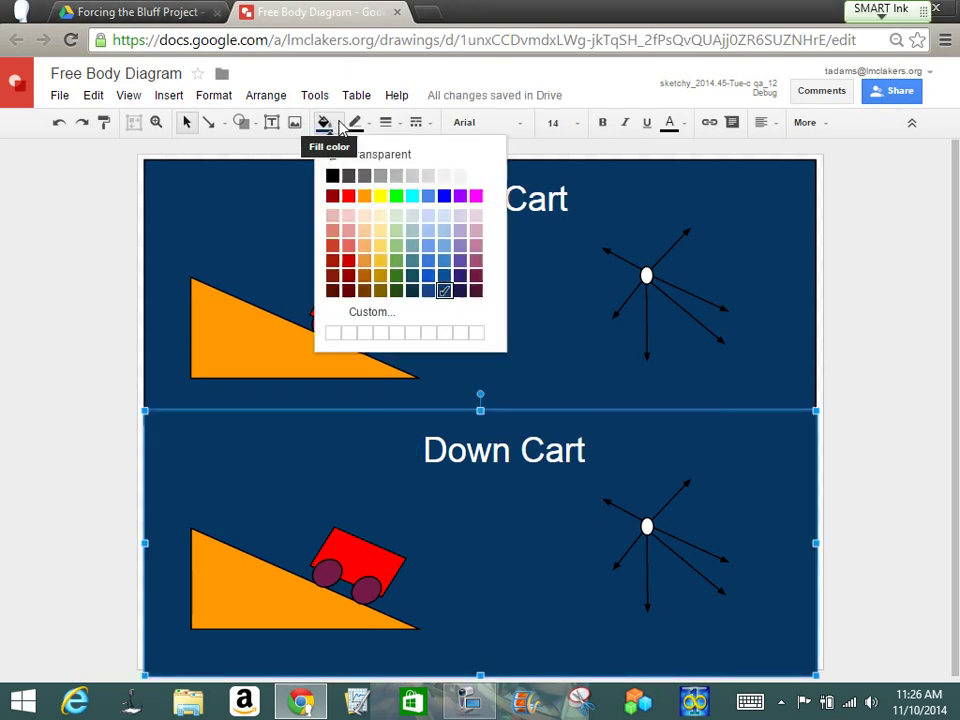
{"action": "left_click", "coordinate": [380, 262]}
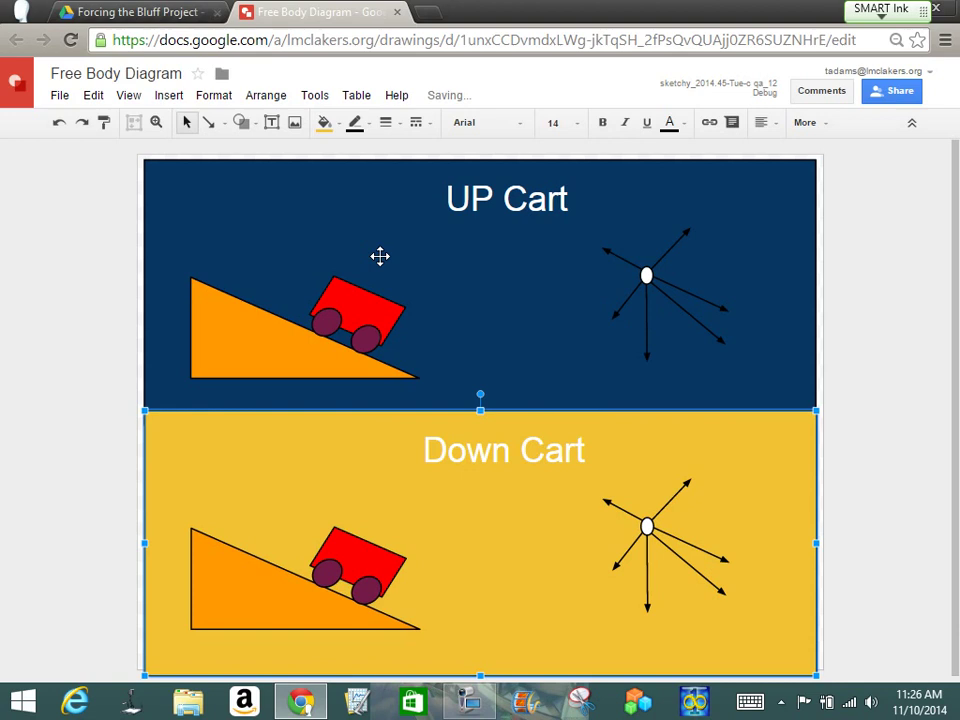
{"action": "left_click", "coordinate": [266, 590]}
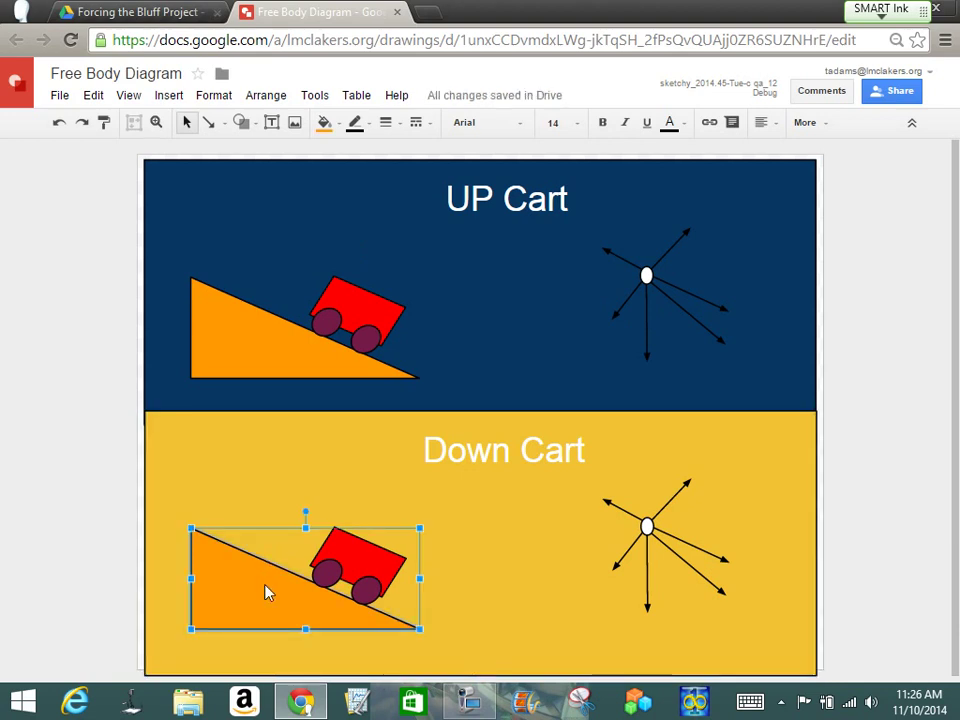
{"action": "left_click", "coordinate": [340, 124]}
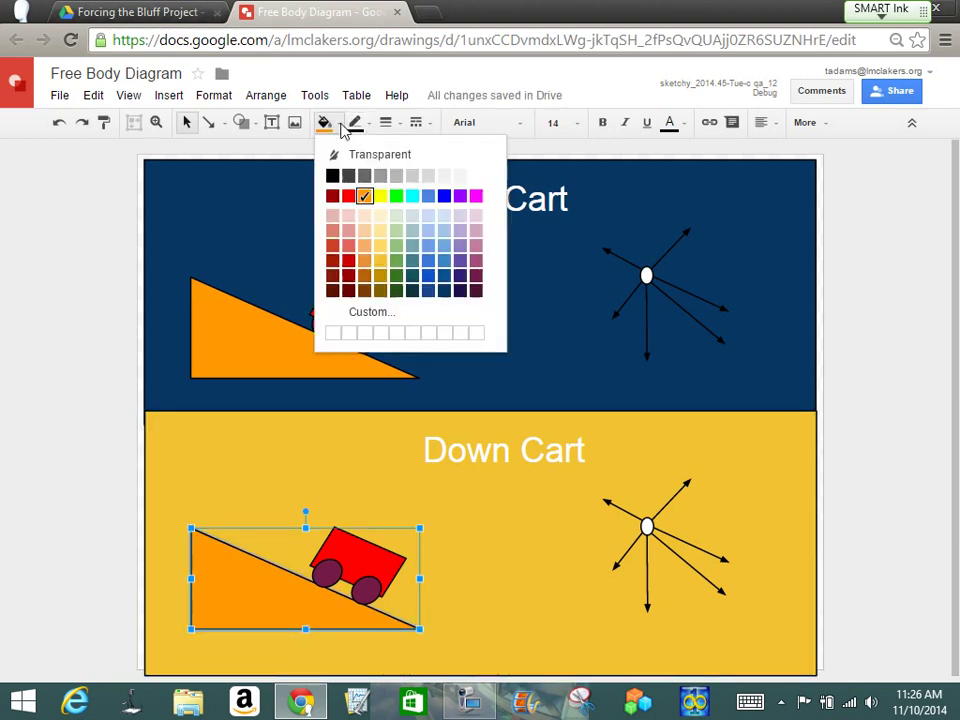
{"action": "left_click", "coordinate": [444, 290]}
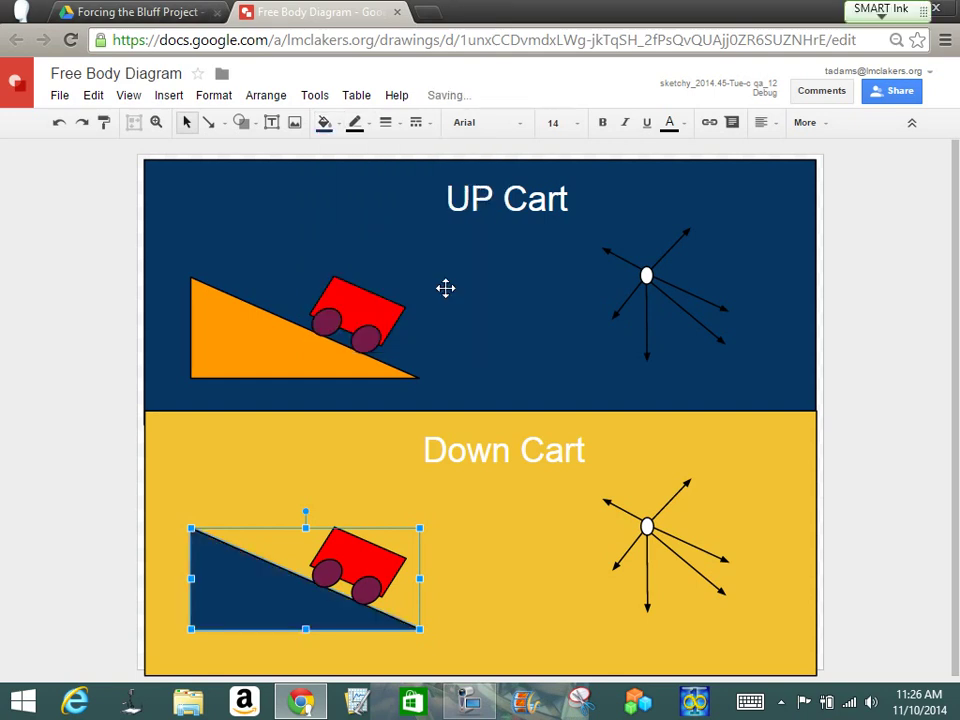
{"action": "left_click", "coordinate": [535, 556]}
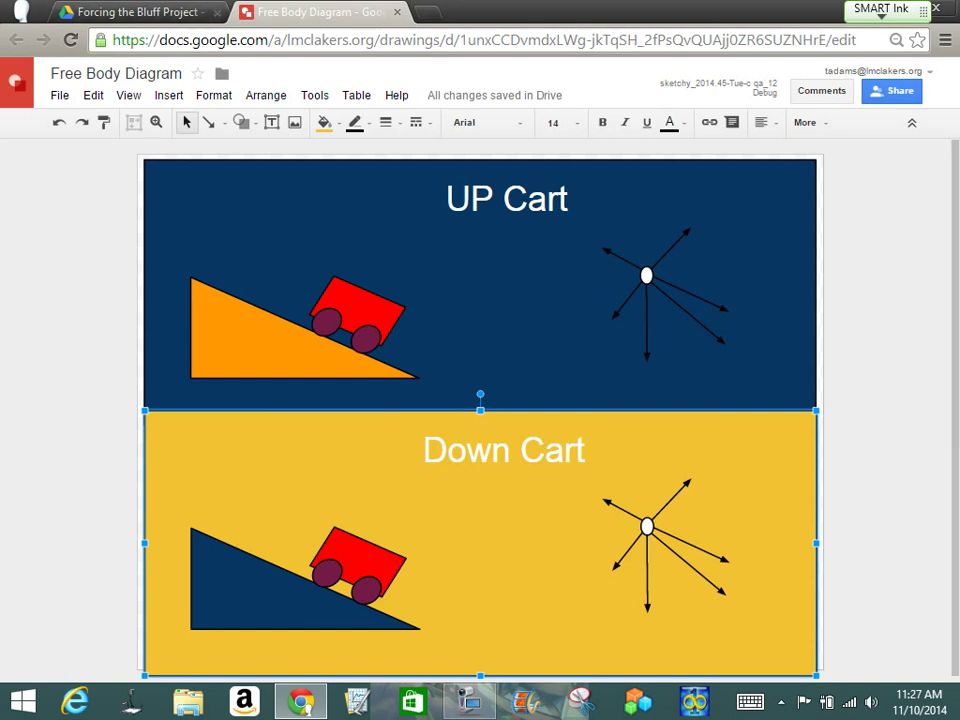
{"action": "left_click", "coordinate": [474, 708]}
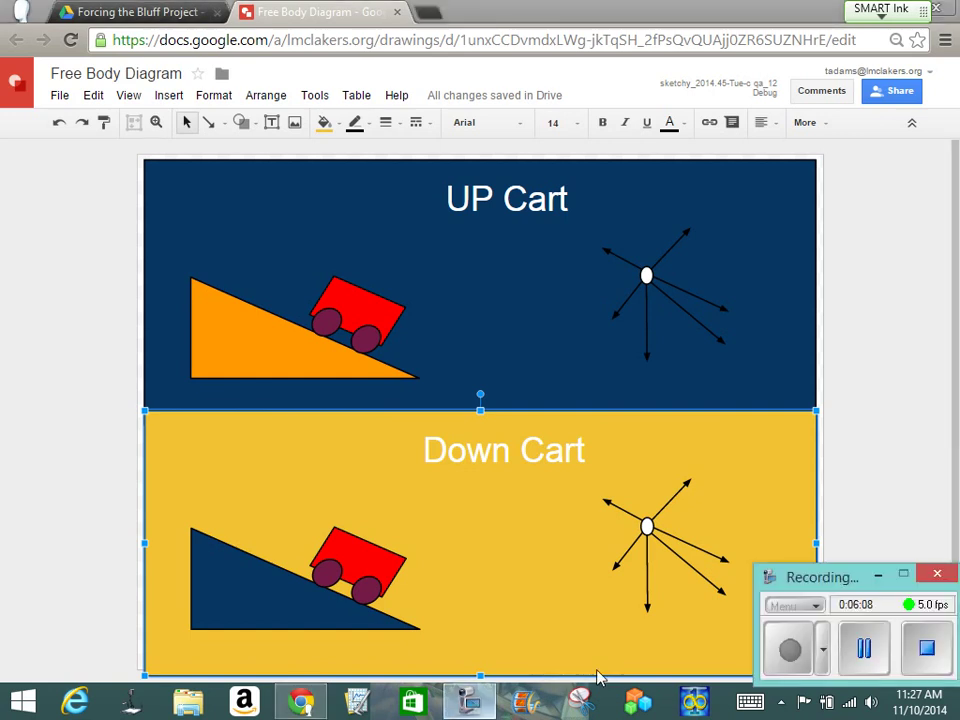